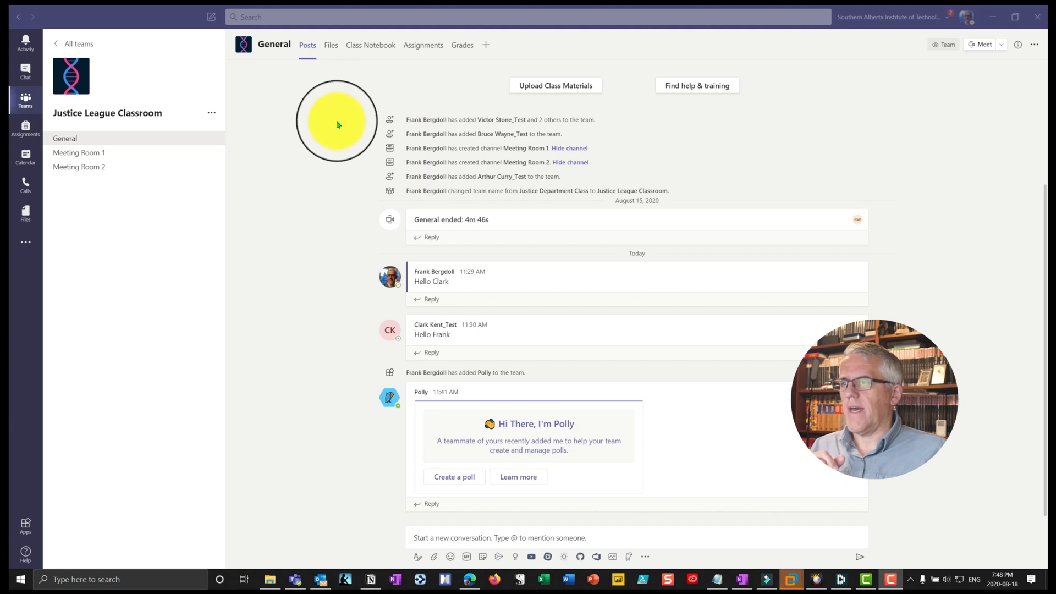
- Look through the General channel's files and its New and Upload menus, then bring up Add cloud storage
click(331, 46)
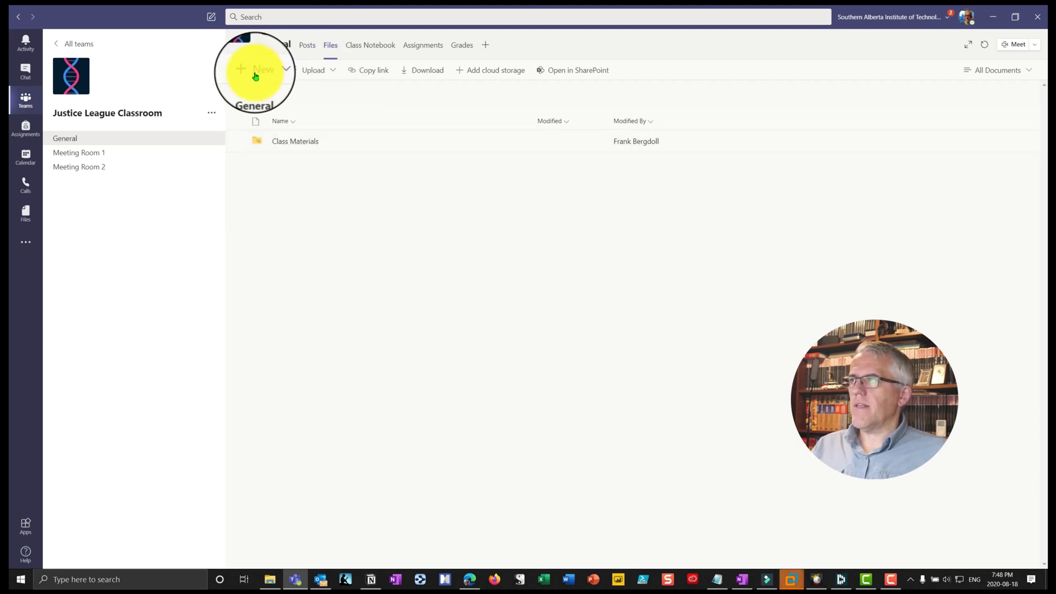
click(276, 74)
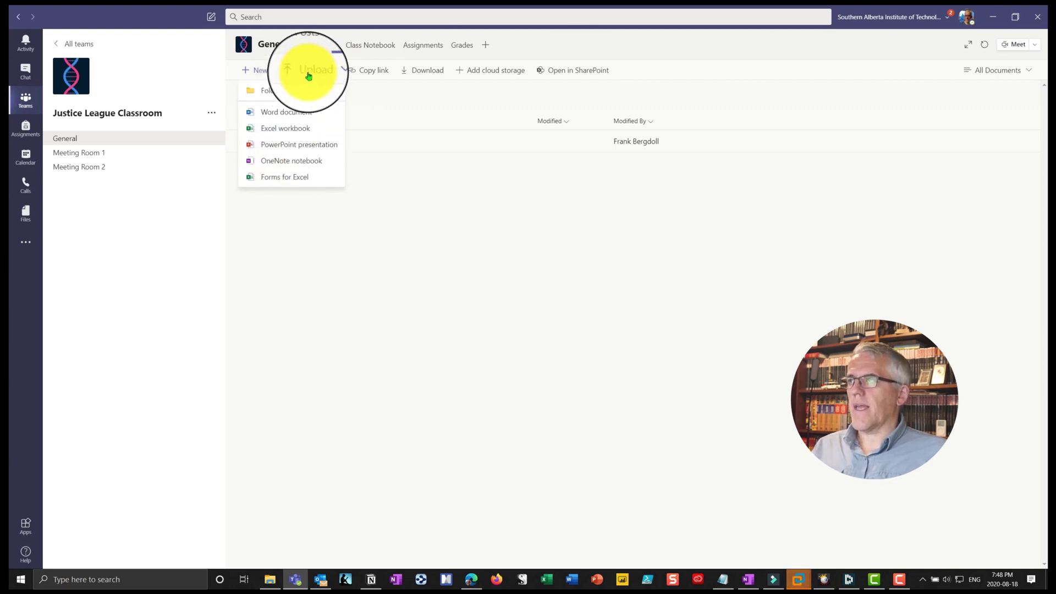
click(331, 74)
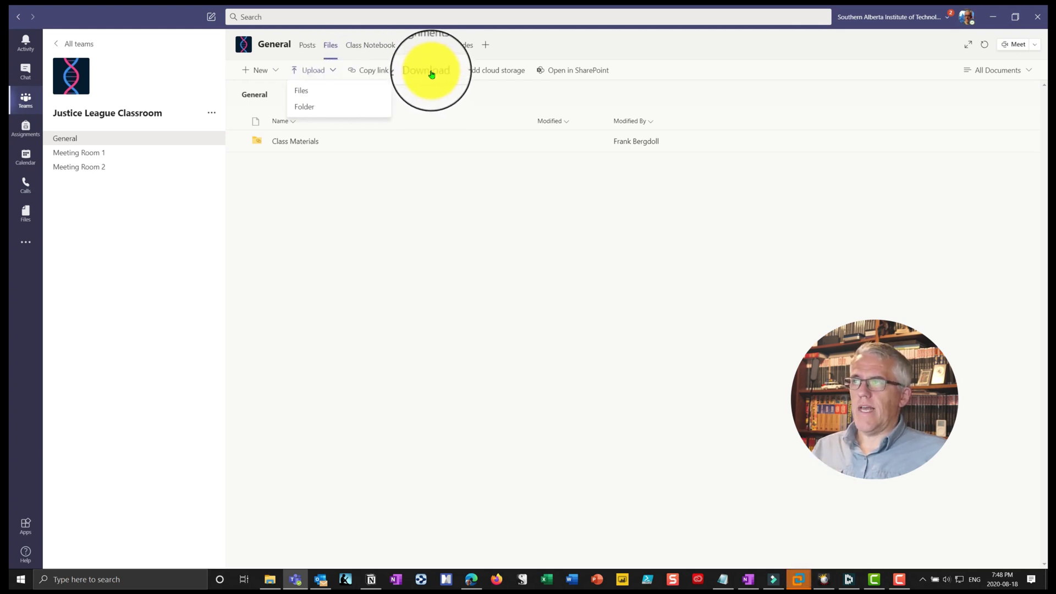
click(495, 76)
click(495, 76)
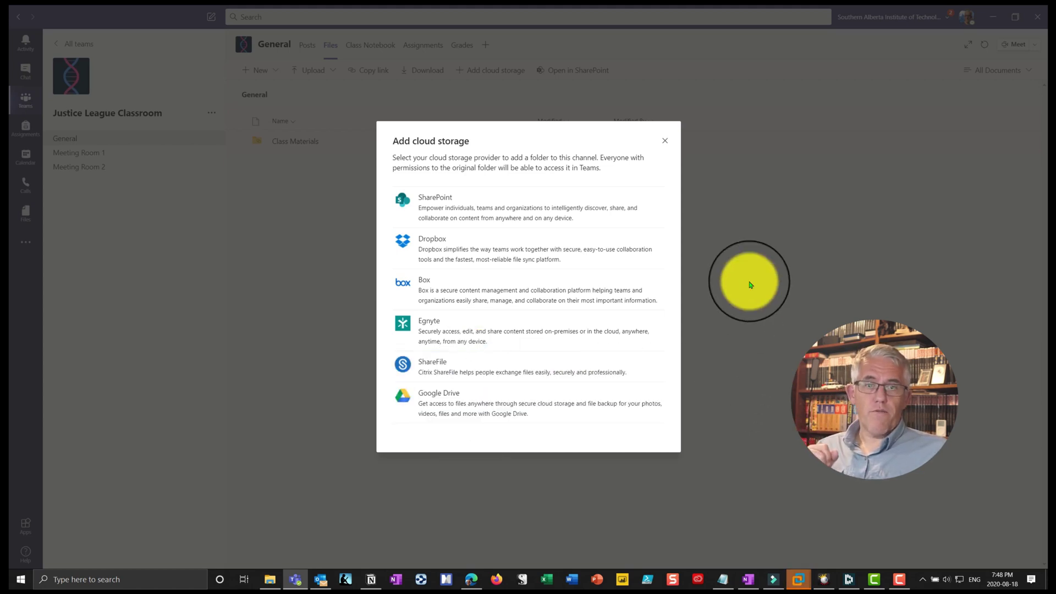
- Dismiss the Add cloud storage dialog to return to the Class Materials file list
click(665, 143)
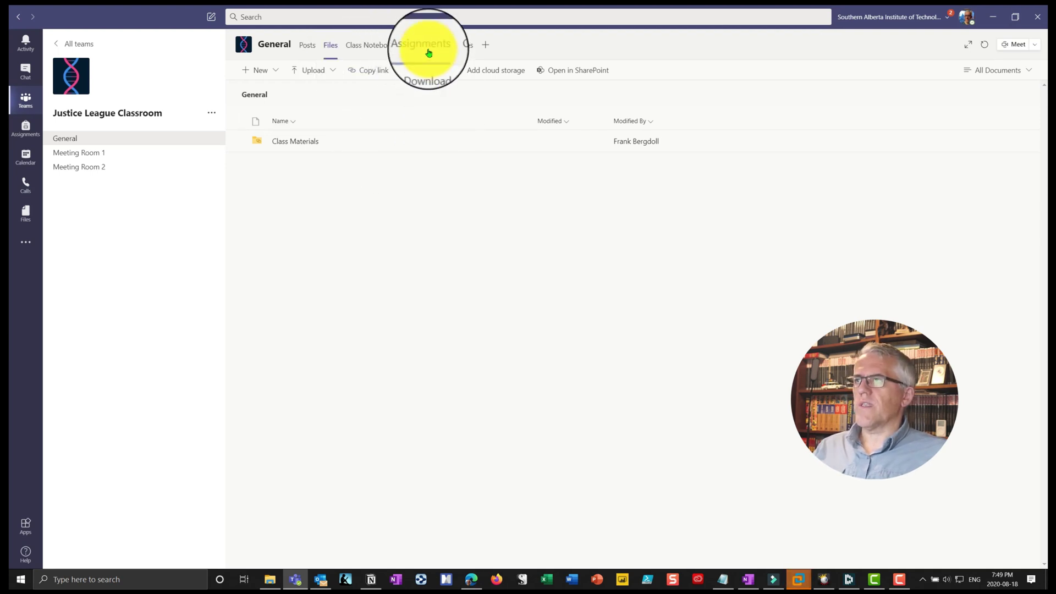
- Look at the Class Notebook, then go to the General channel's empty Assignments tab
click(371, 48)
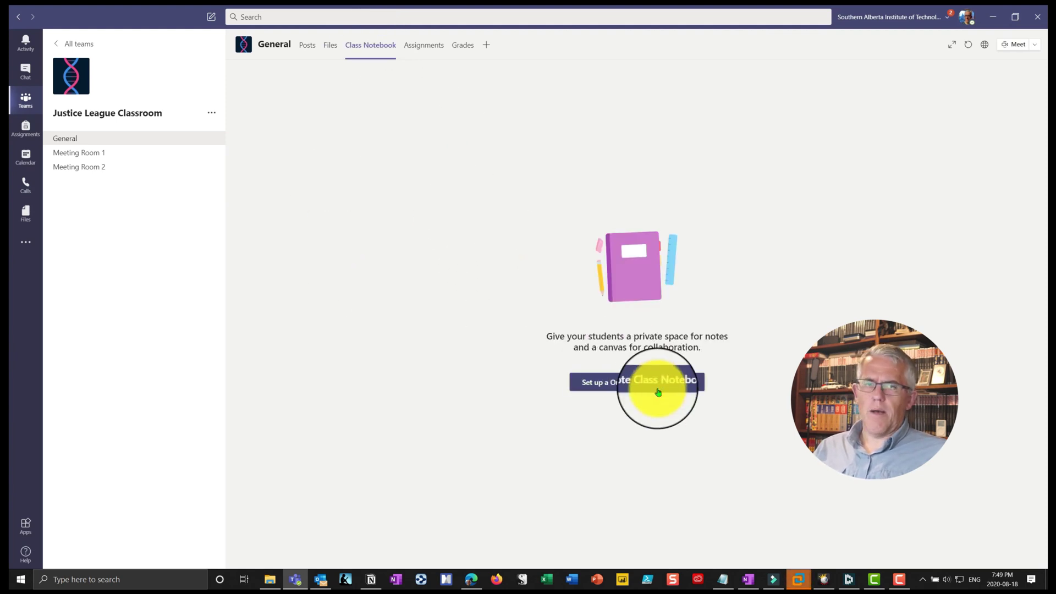
click(419, 47)
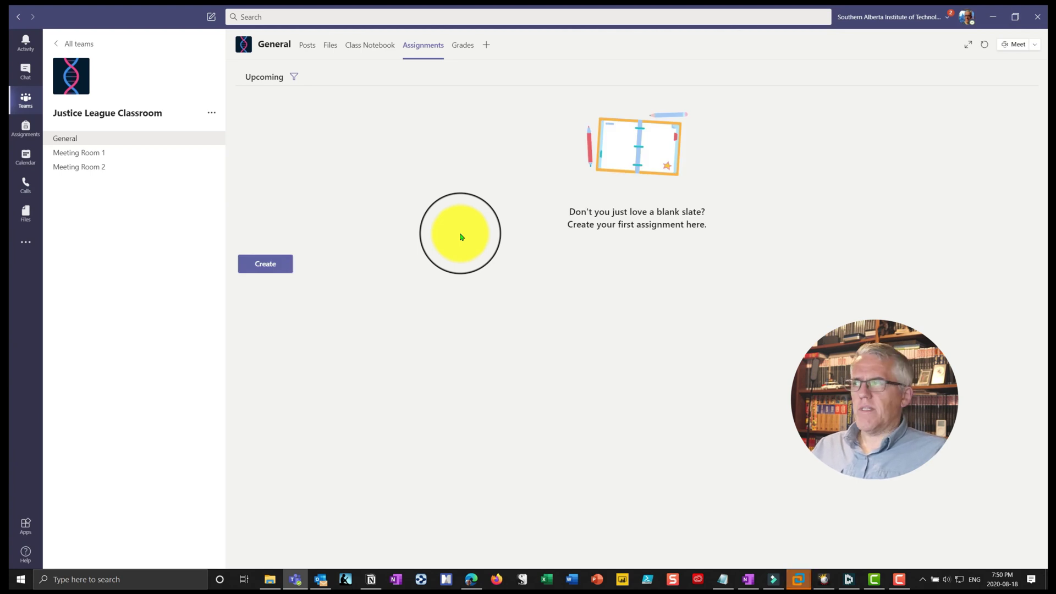
- Start a new assignment for Justice League Classroom from the Create menu
click(265, 265)
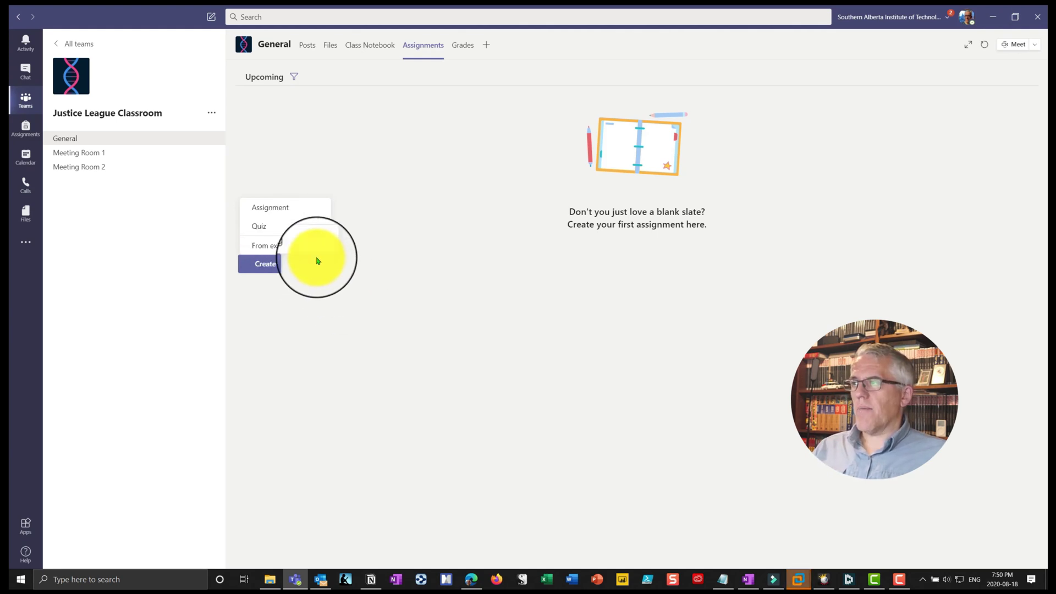
click(294, 214)
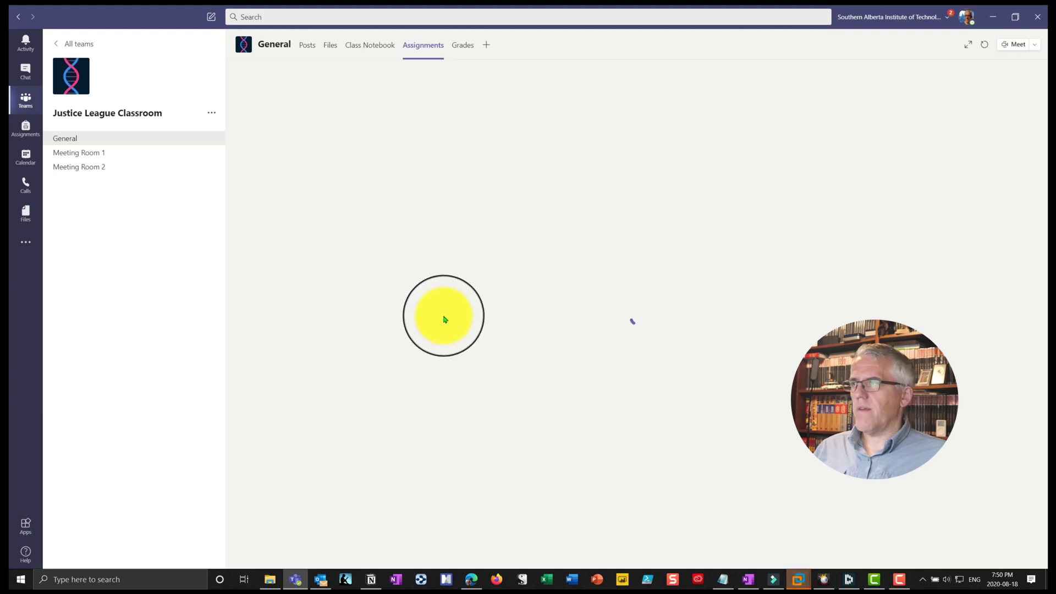
click(296, 138)
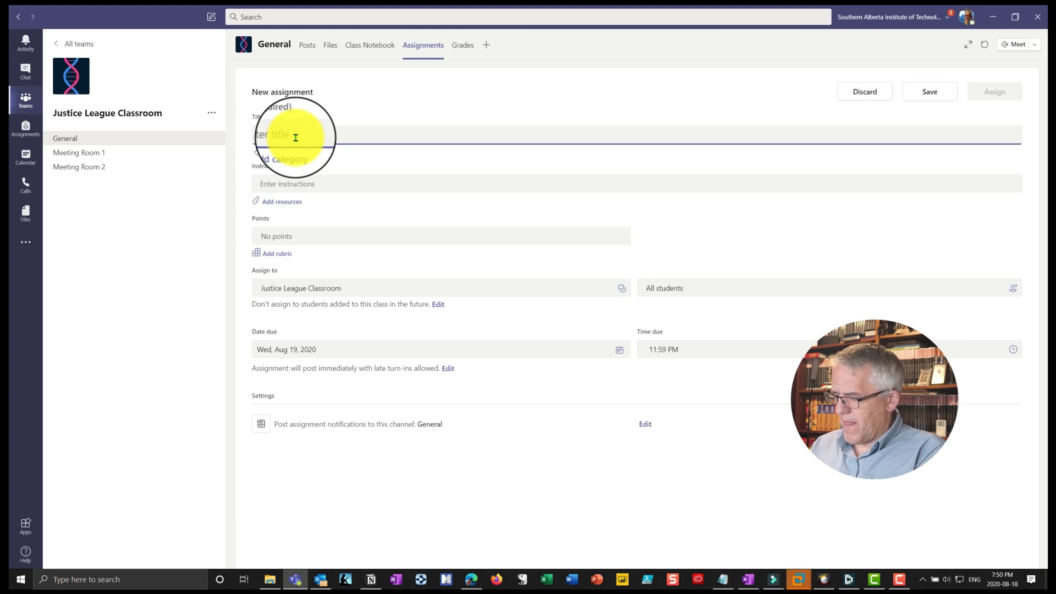
- Title the assignment 'Test your Super Powers' and begin its instructions with 'Steps to test'
text(Test your Super Poe)
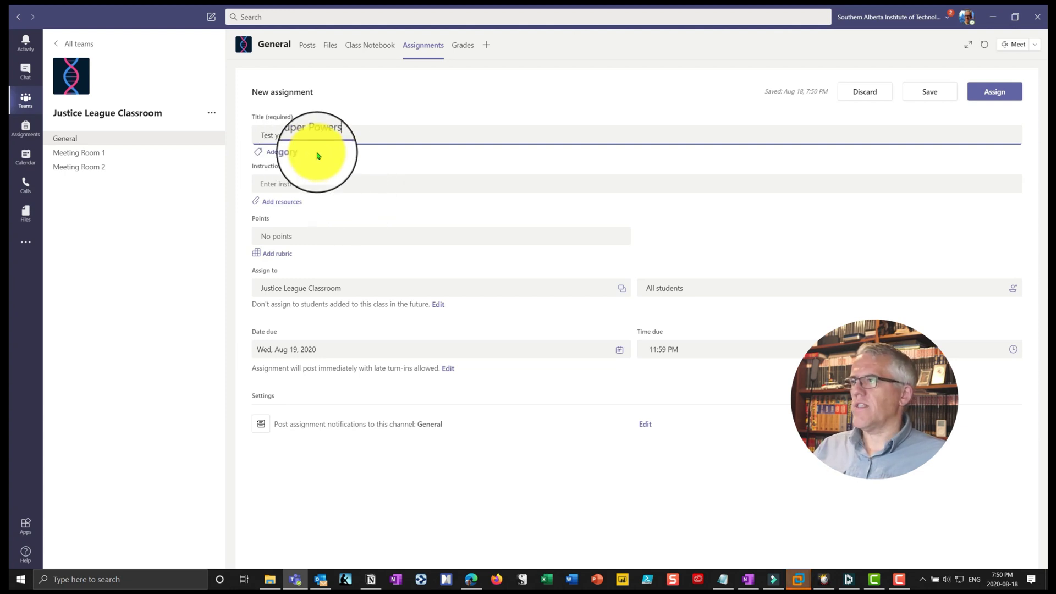
click(325, 185)
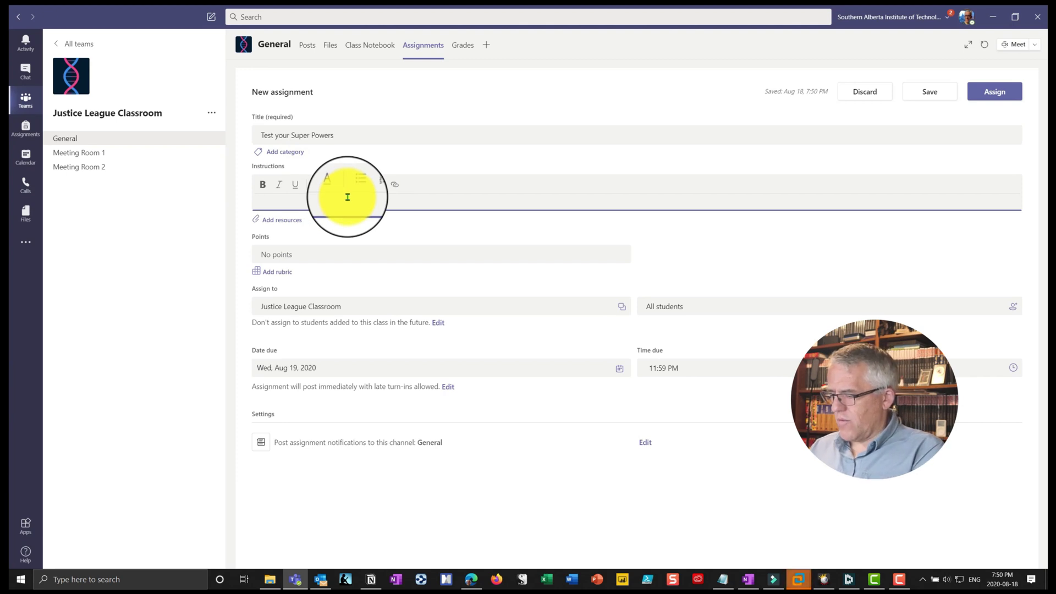
text(Steps tp )
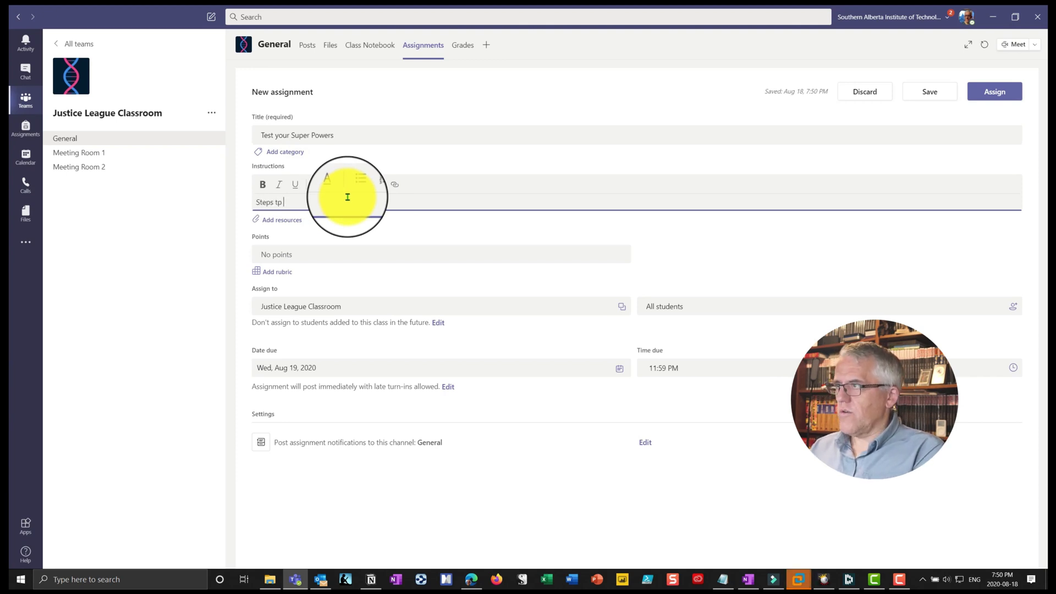
key(BackSpace)
key(BackSpace)
text(o tes)
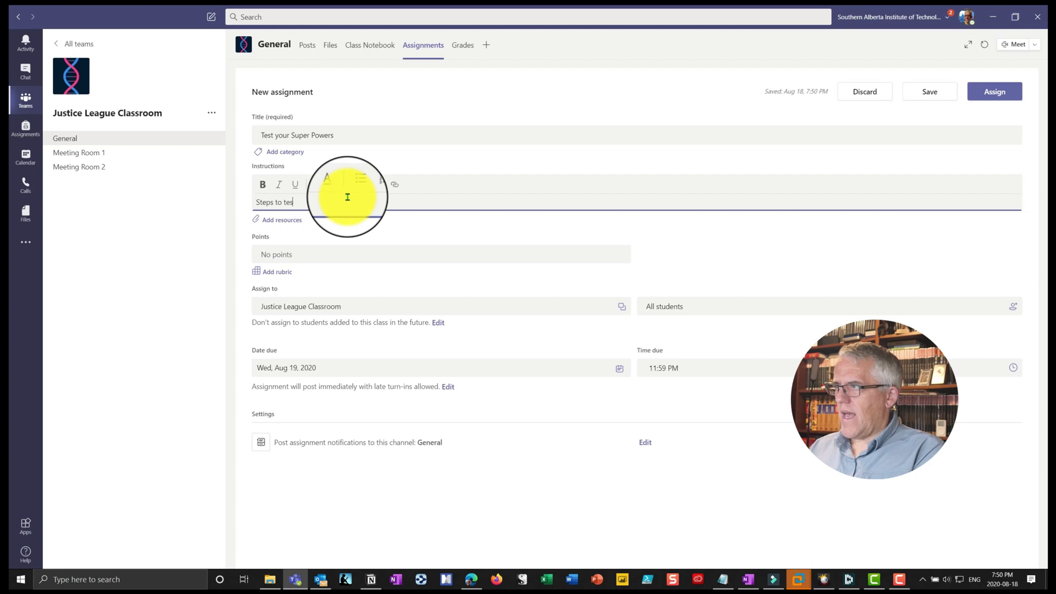
text(t)
- Add several lines of placeholder text below 'Steps to test' in the instructions
key(Return)
key(Return)
text(rgrthr)
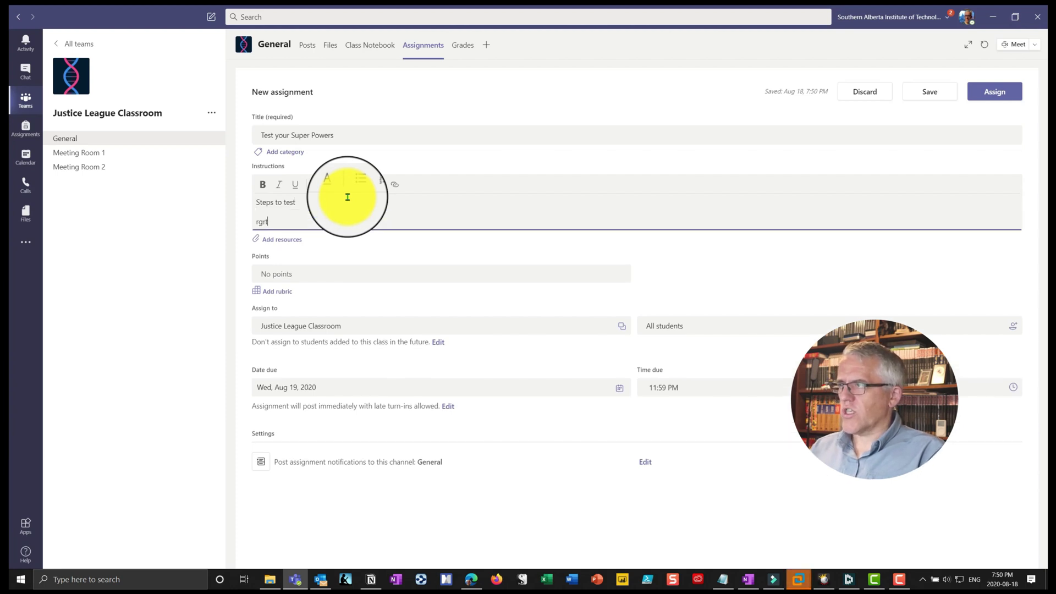
key(Return)
text(rwtyhrtwyhrwt)
key(Return)
text(trynwtyrtwyhr)
key(Return)
text(yrtwyhrtwyhrwty)
key(Return)
text(tryhwrtywrtywrgergvdfhwrt)
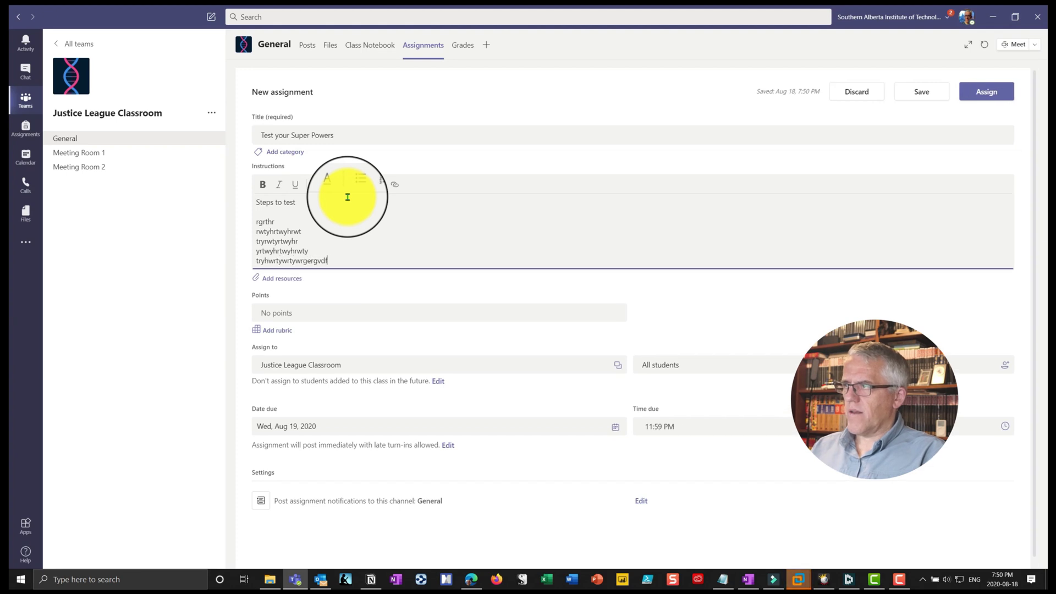
key(Return)
text(tryurwty5wtqegerqwhgy4wq)
key(Return)
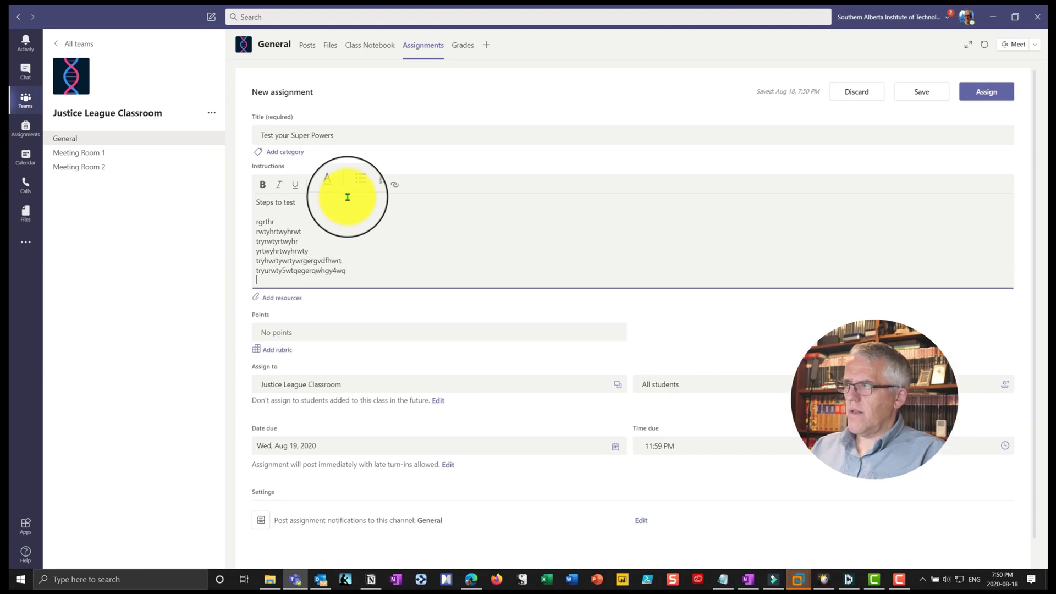
key(Return)
text(5yt54y45y546y2453)
key(Return)
text(tyjetyjtyjhetyryhrwtyh)
key(Return)
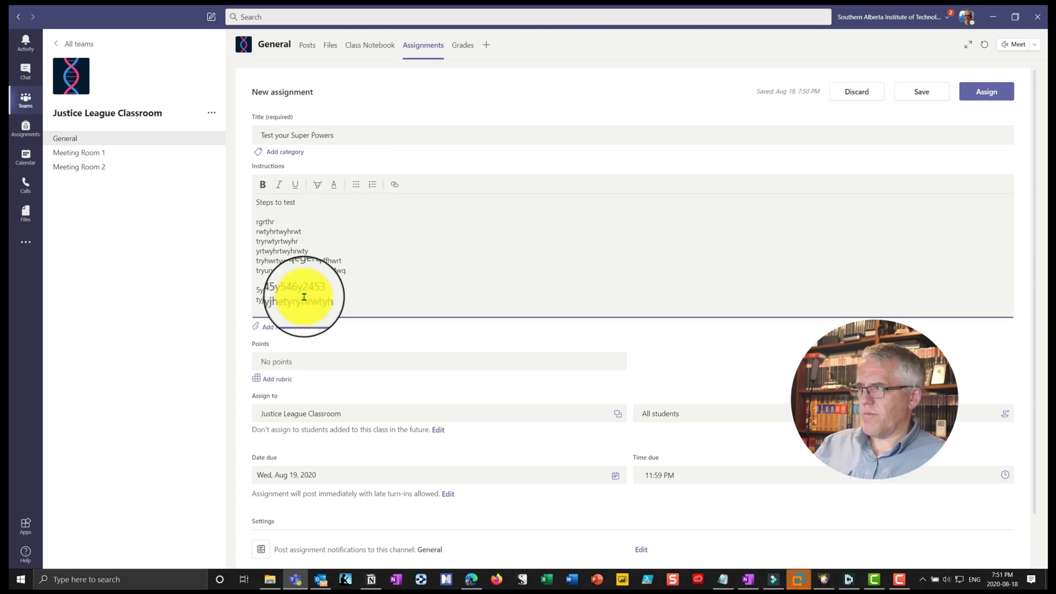
click(317, 361)
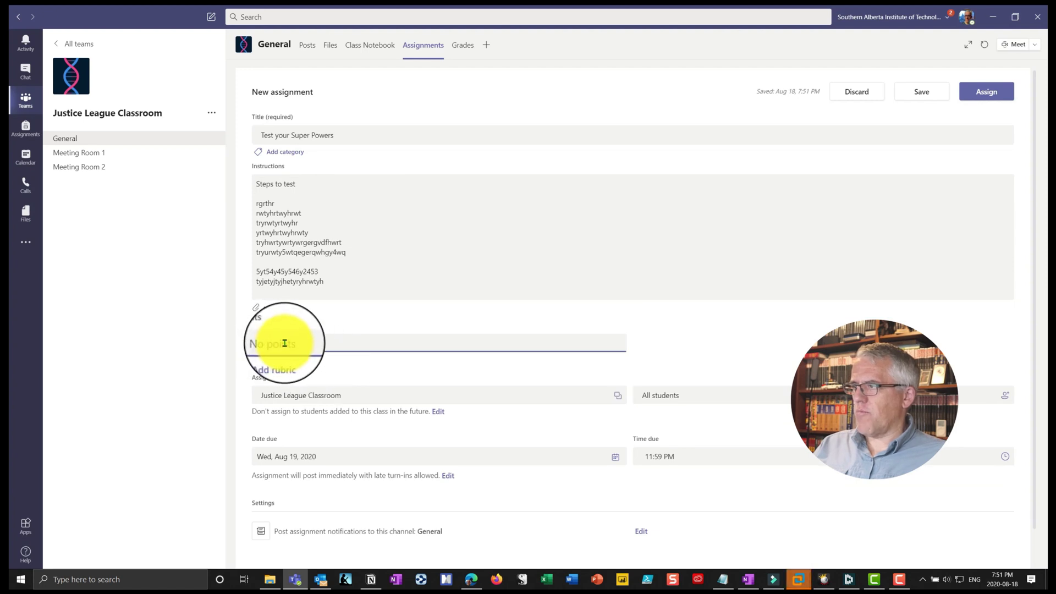
click(256, 362)
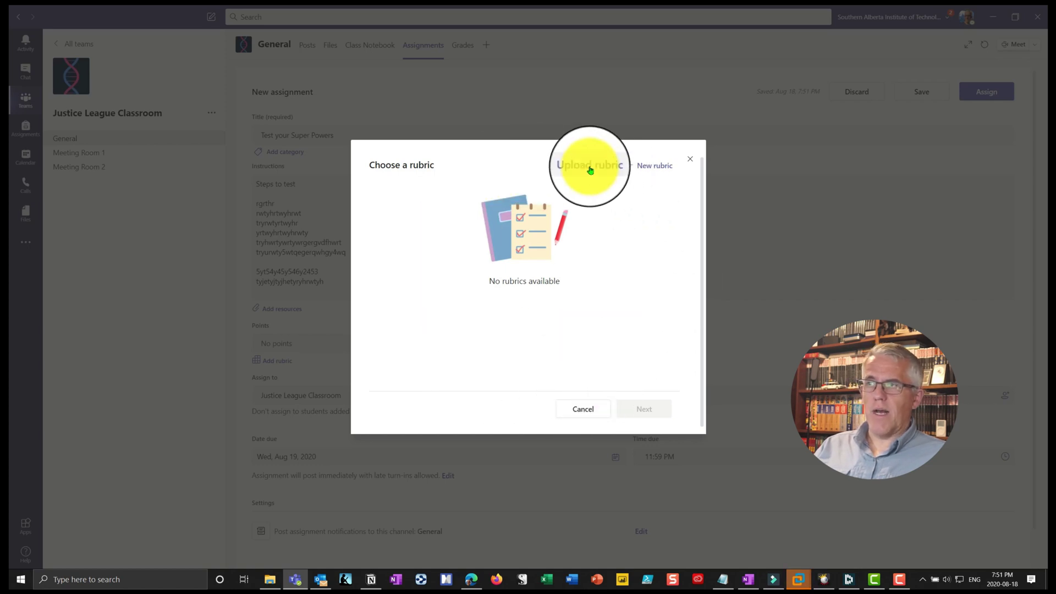
click(651, 168)
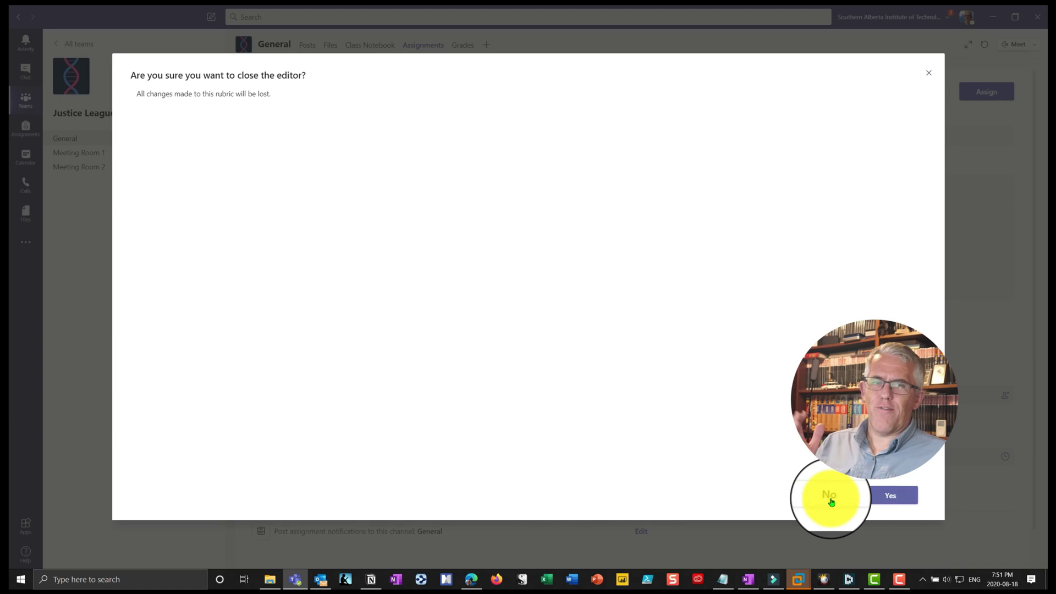
click(830, 499)
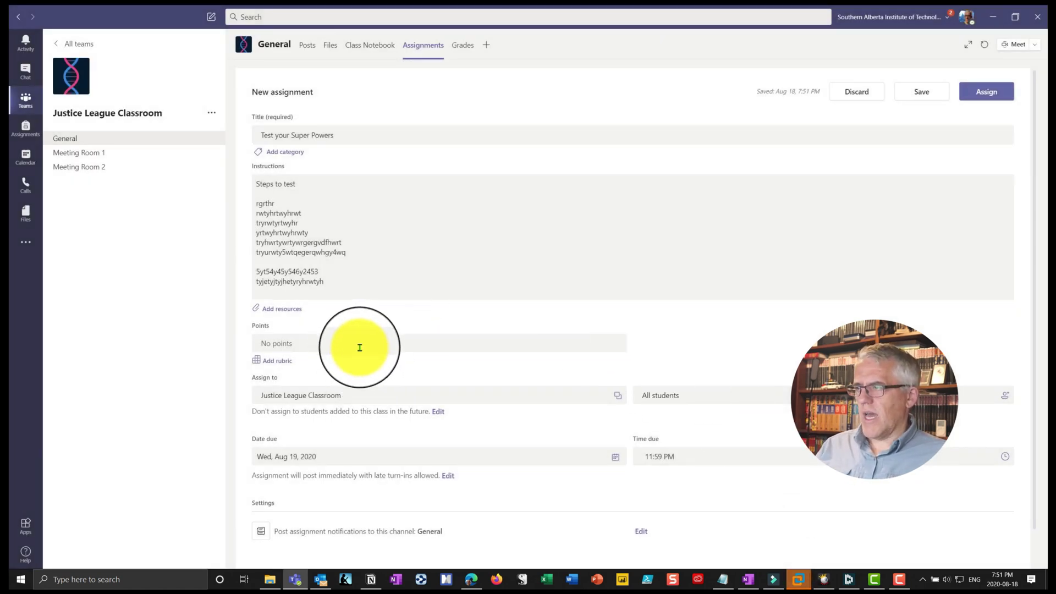
scroll(377, 393, down, 1)
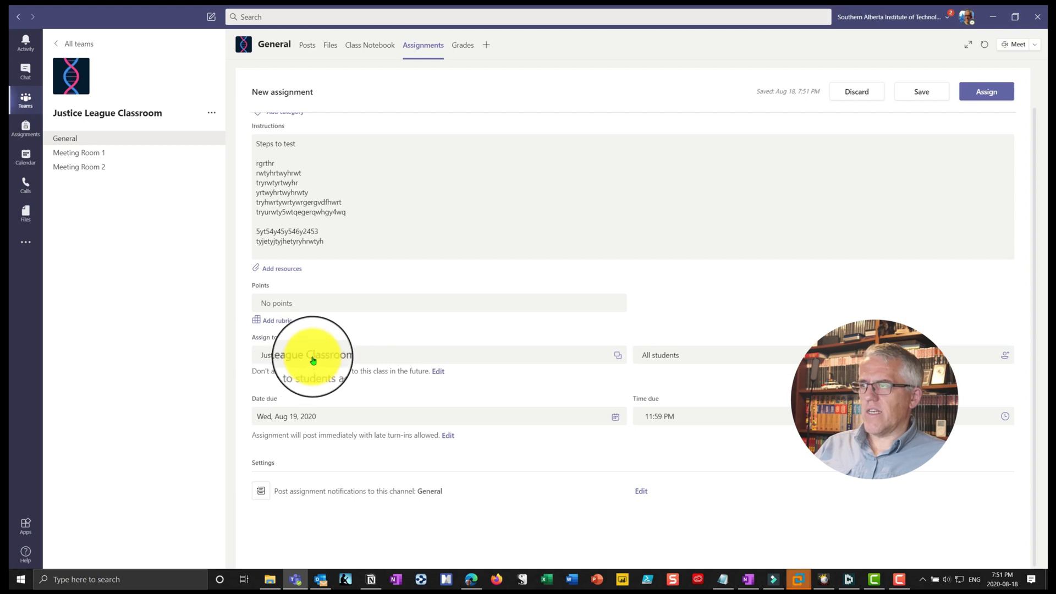
click(618, 356)
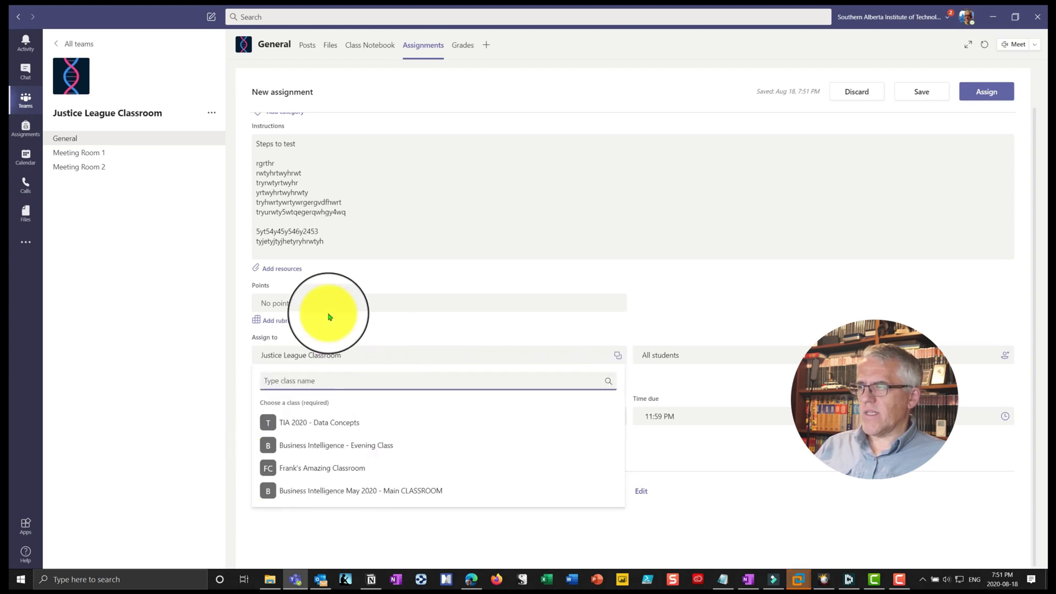
click(373, 359)
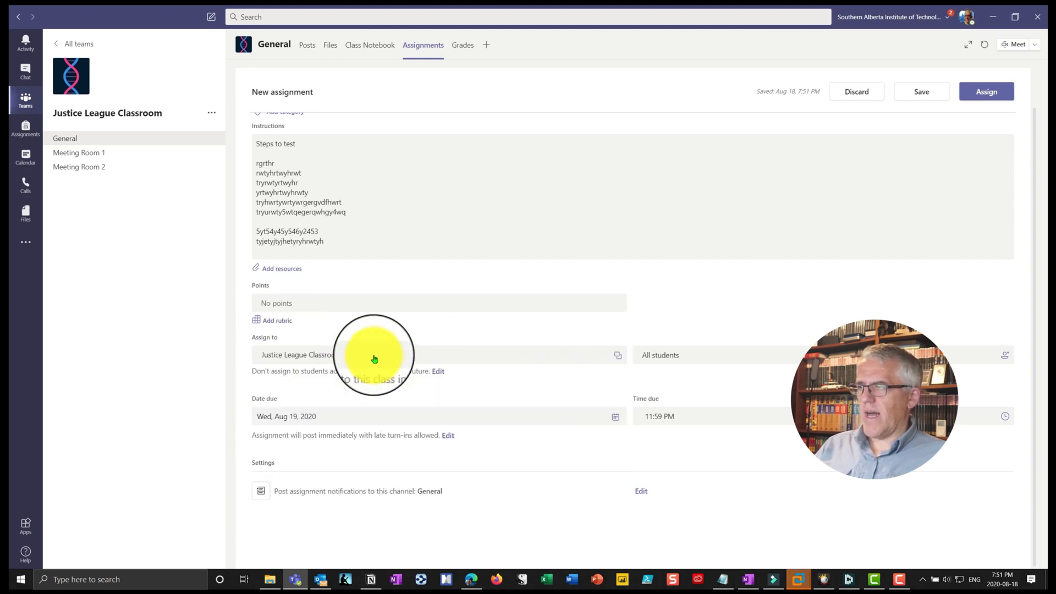
click(670, 356)
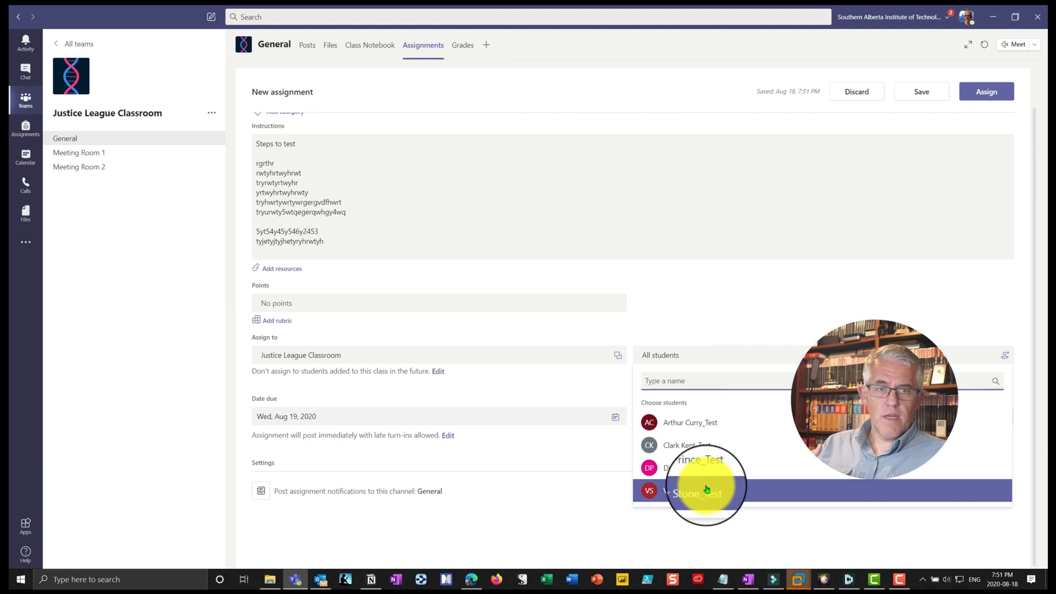
click(563, 380)
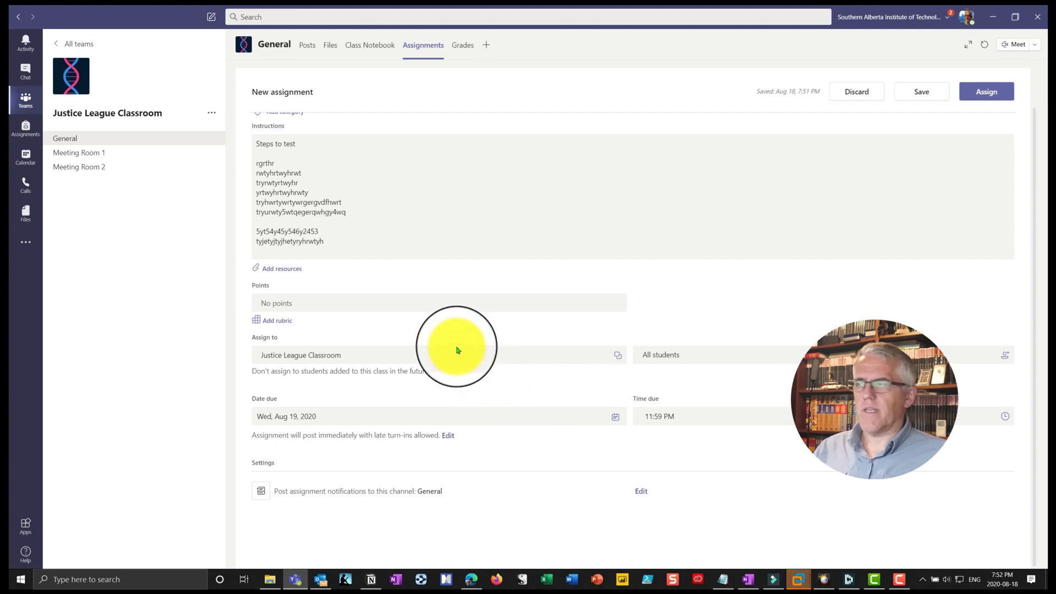
click(365, 421)
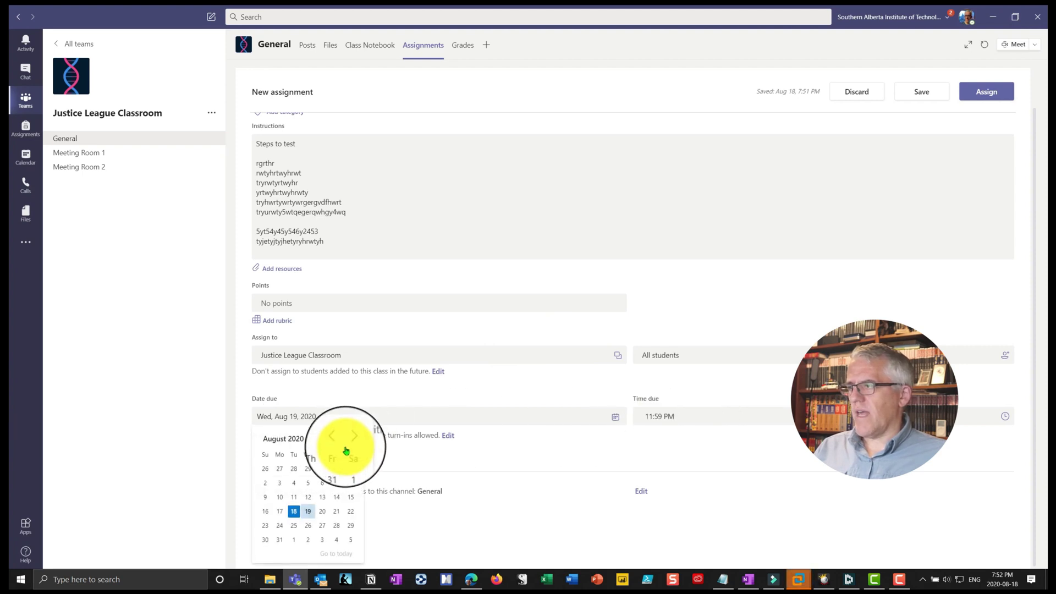
- Keep the due date at Wed, Aug 19, 2020, 11:59 PM
click(305, 506)
click(704, 417)
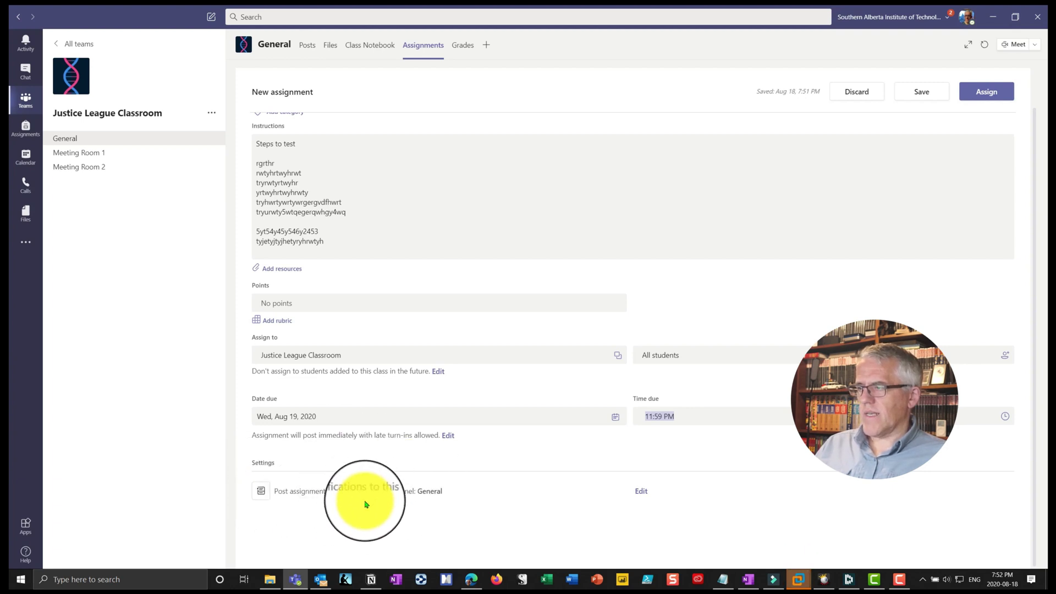
click(432, 492)
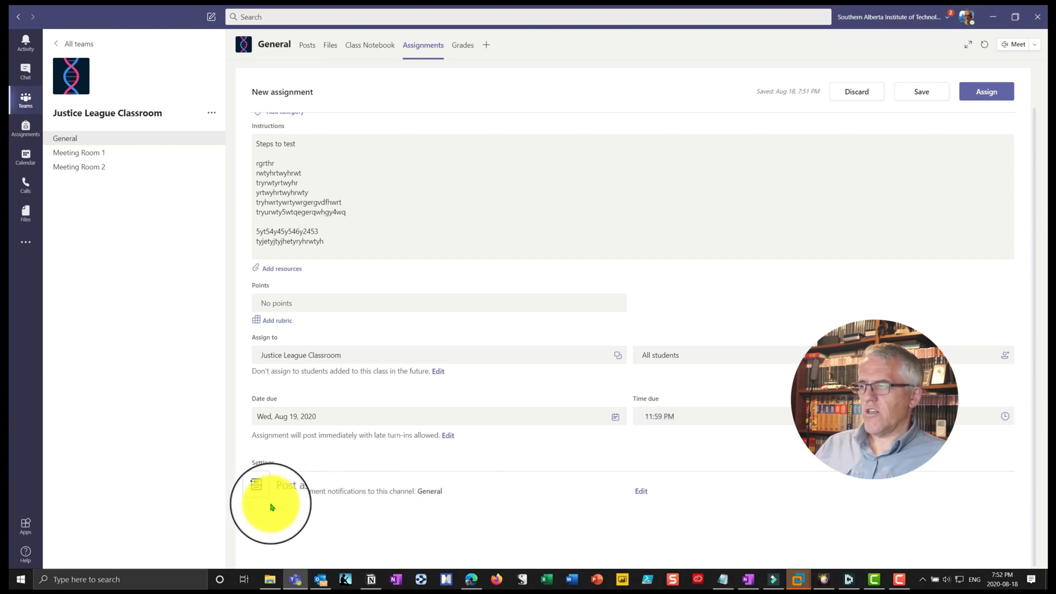
click(641, 491)
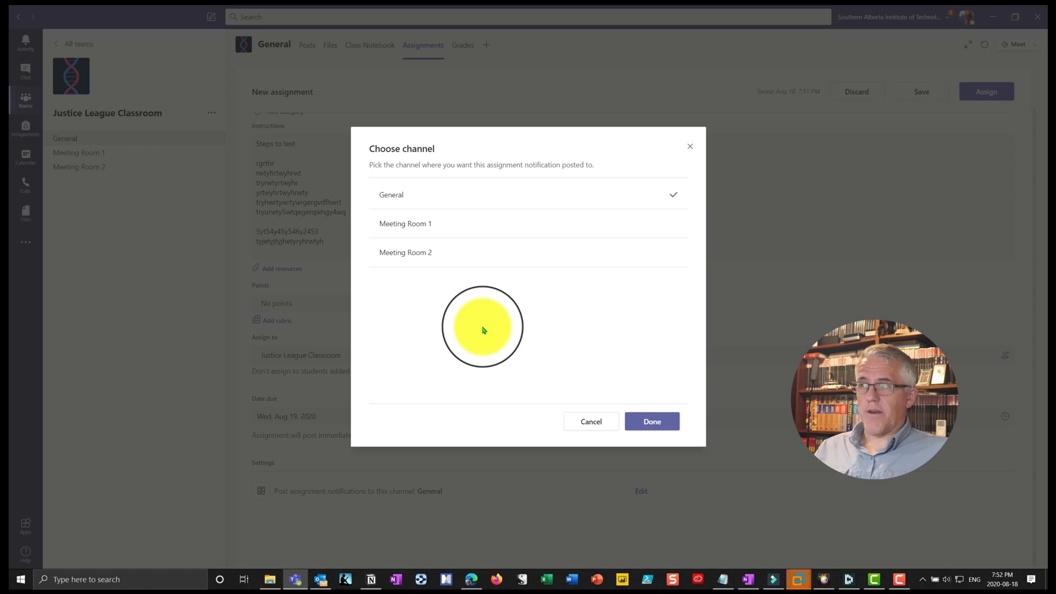
click(424, 258)
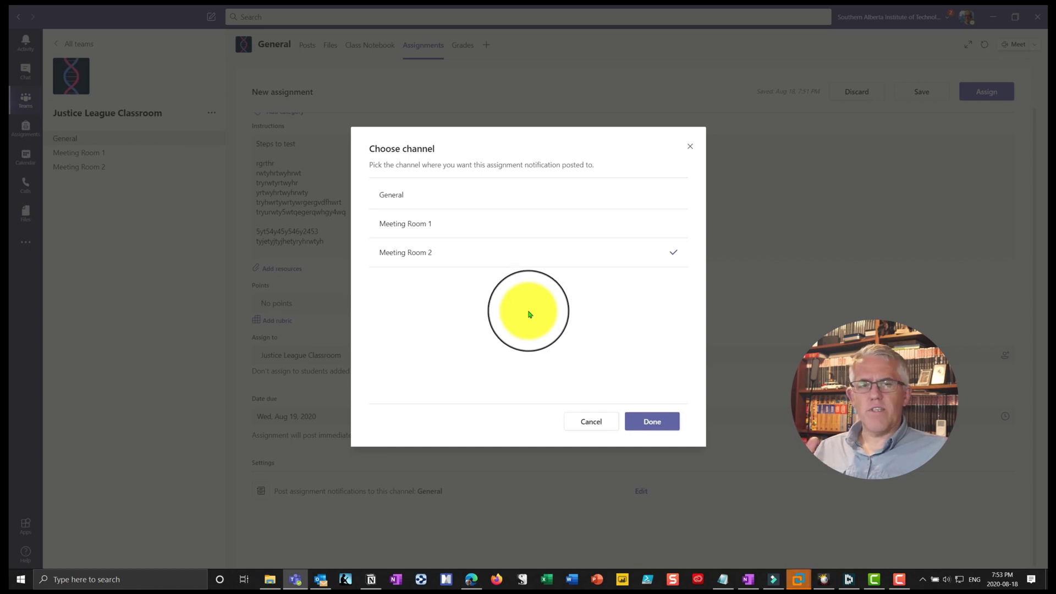
click(599, 416)
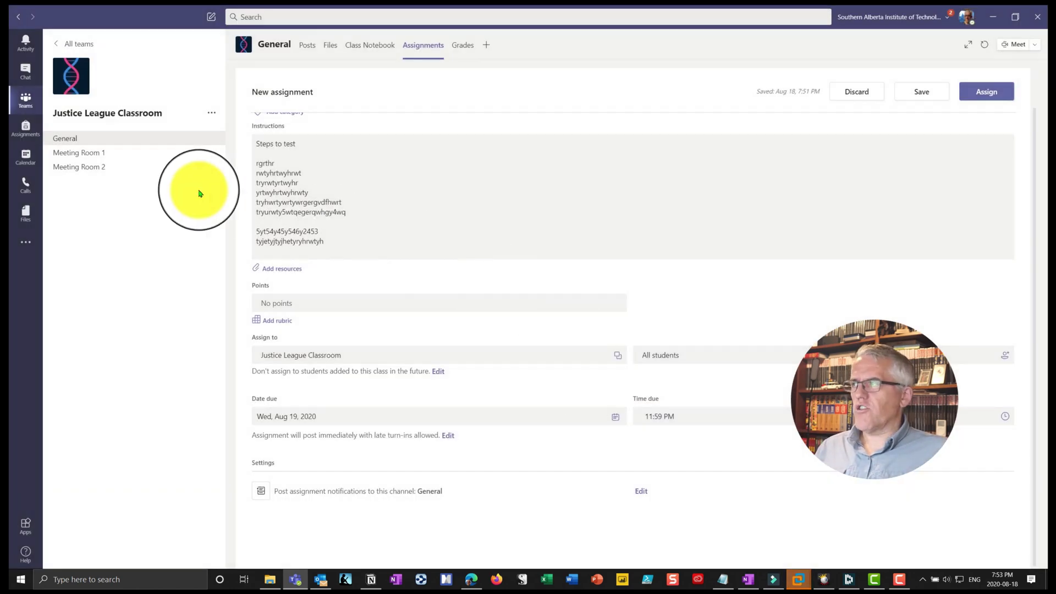
- Create a team channel named 'Assignments Channel' and post the assignment's notifications there
click(212, 113)
click(245, 153)
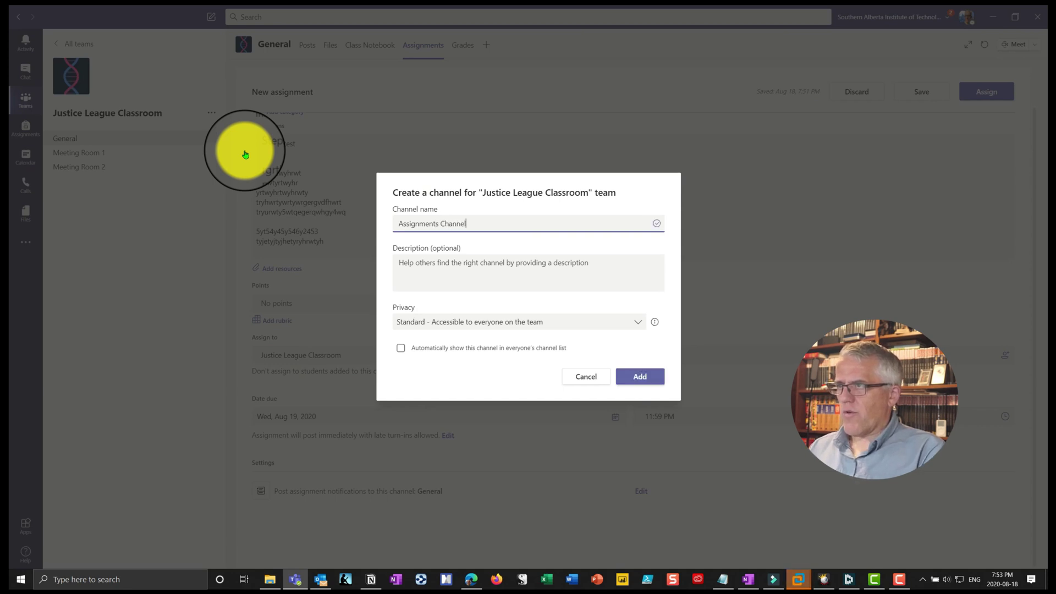
click(639, 376)
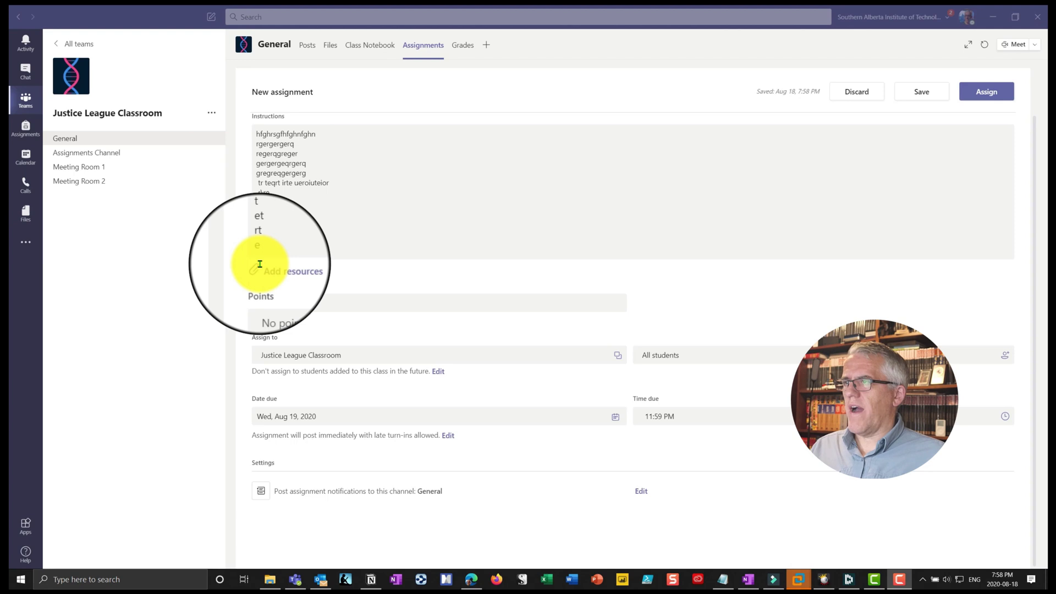
click(642, 493)
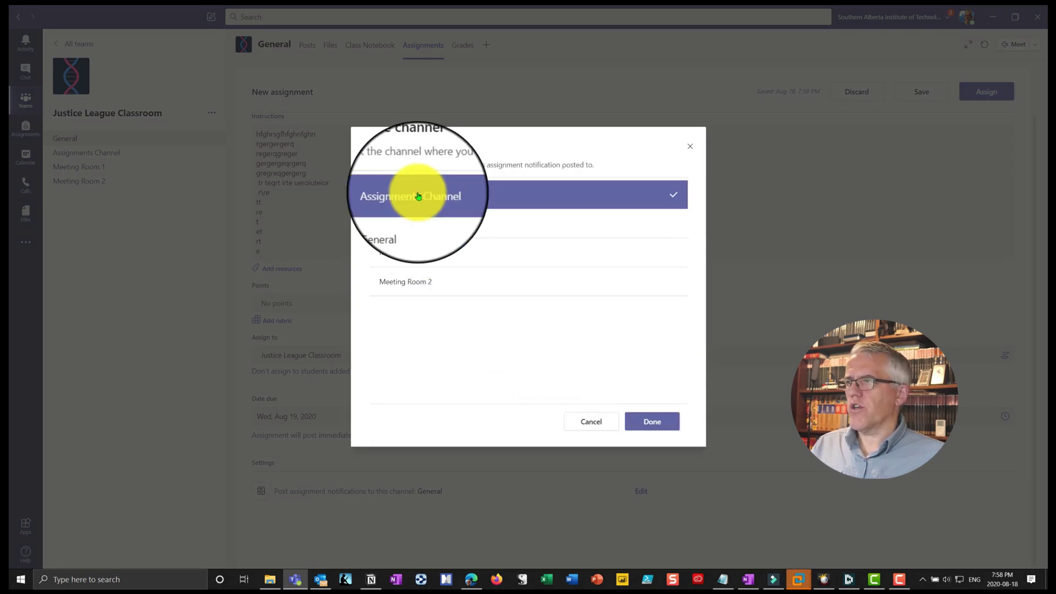
click(654, 422)
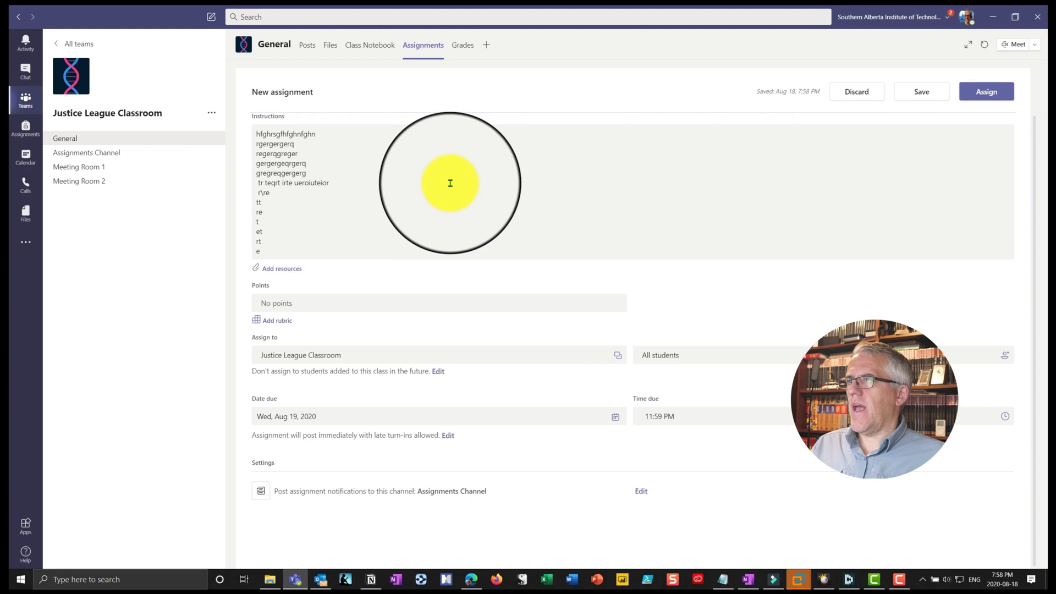
- Assign Test Your Super Powers, check its channel post, and open its grading page
click(984, 94)
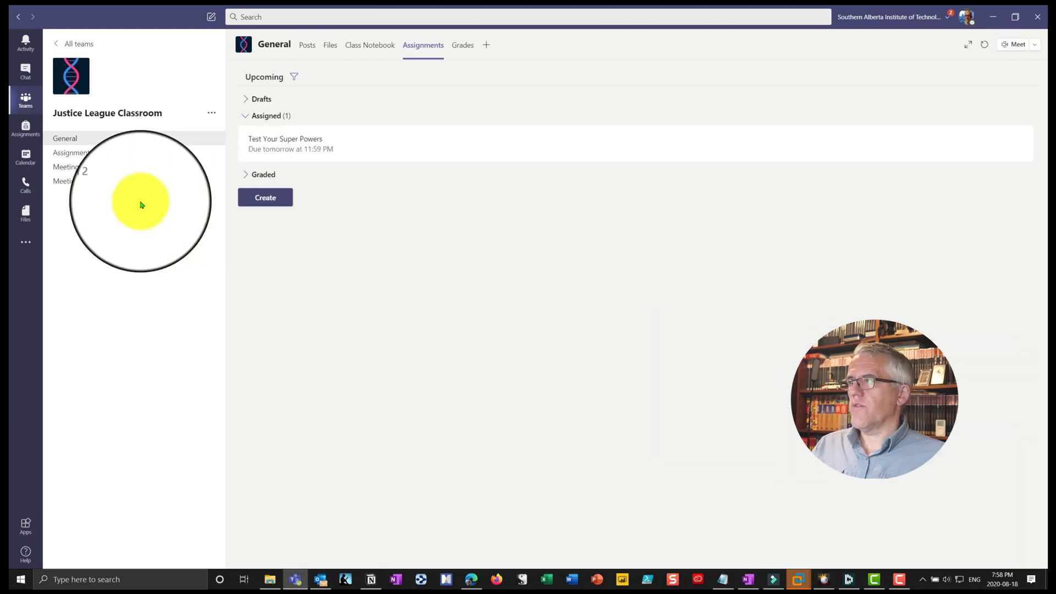
click(71, 154)
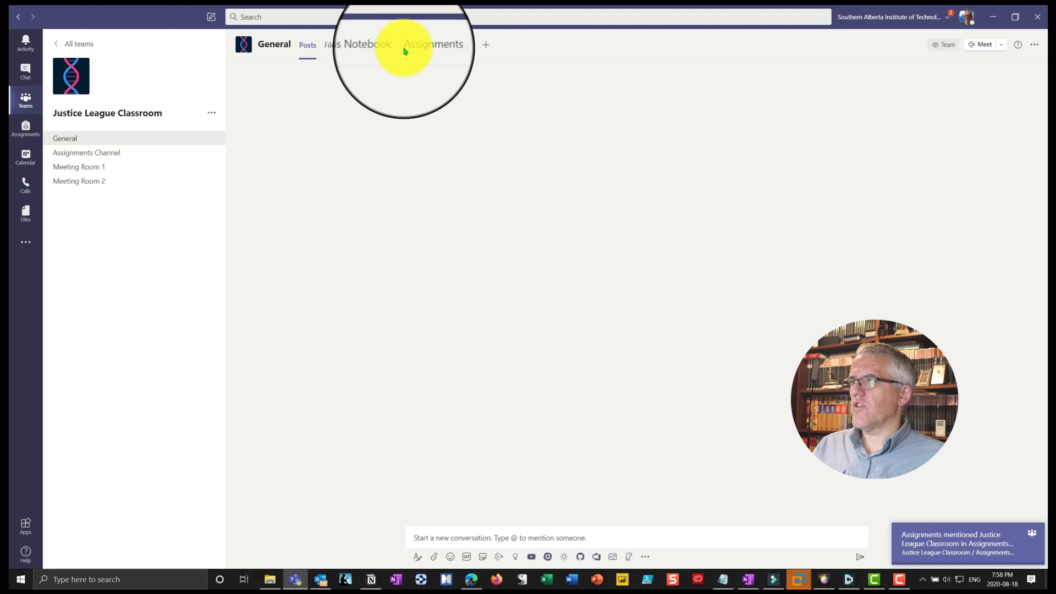
click(423, 46)
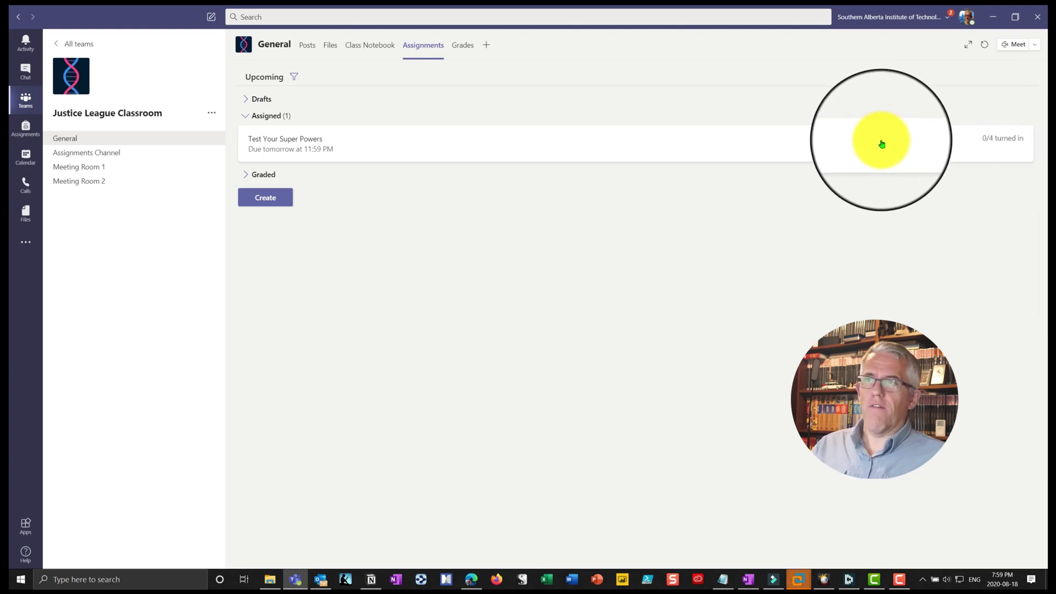
click(424, 149)
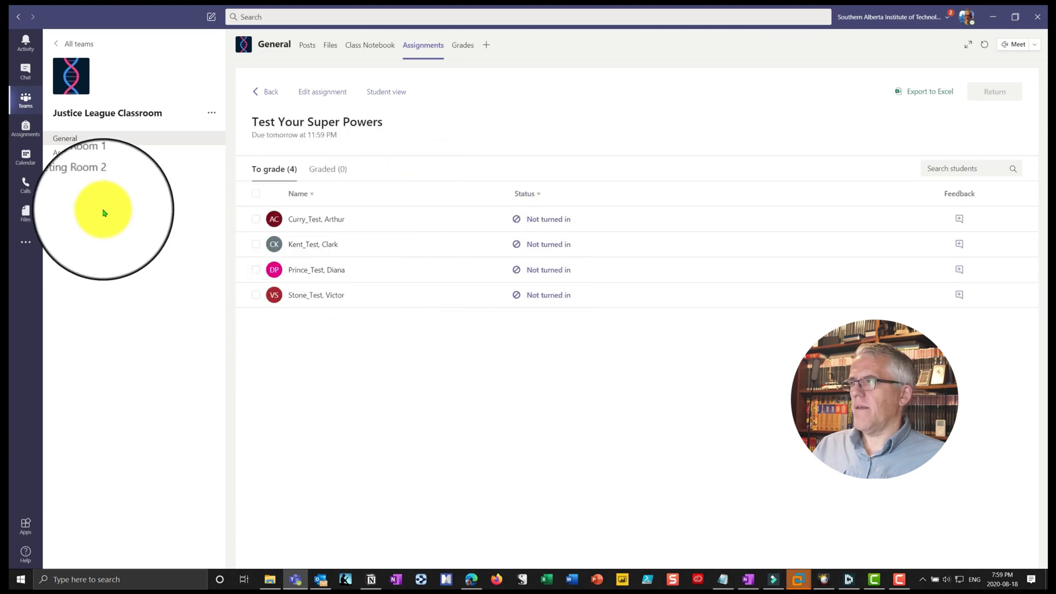
- Open the assignment from its post in Assignments Channel
click(88, 153)
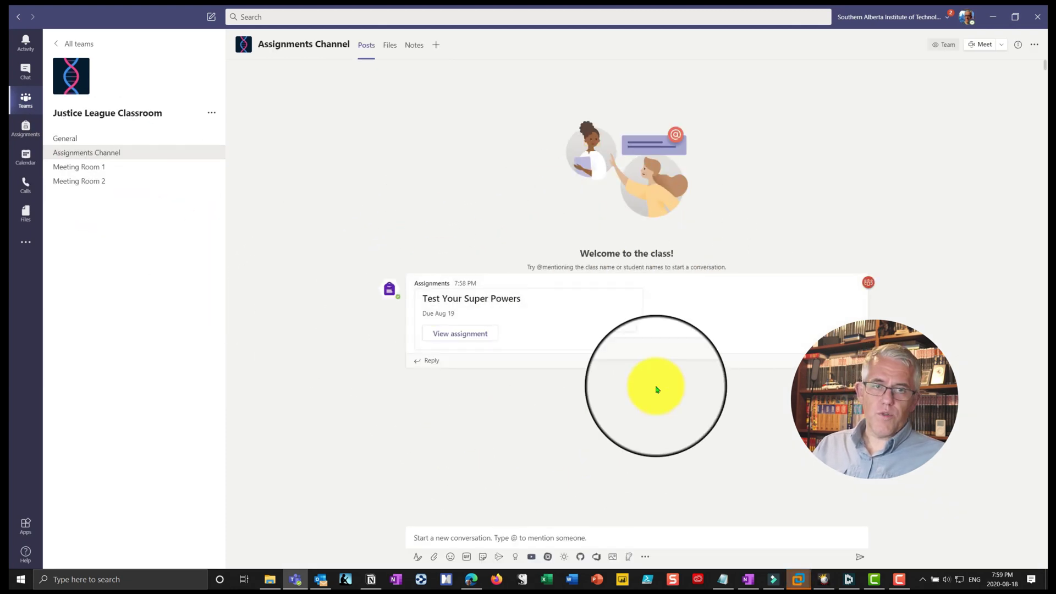
click(466, 337)
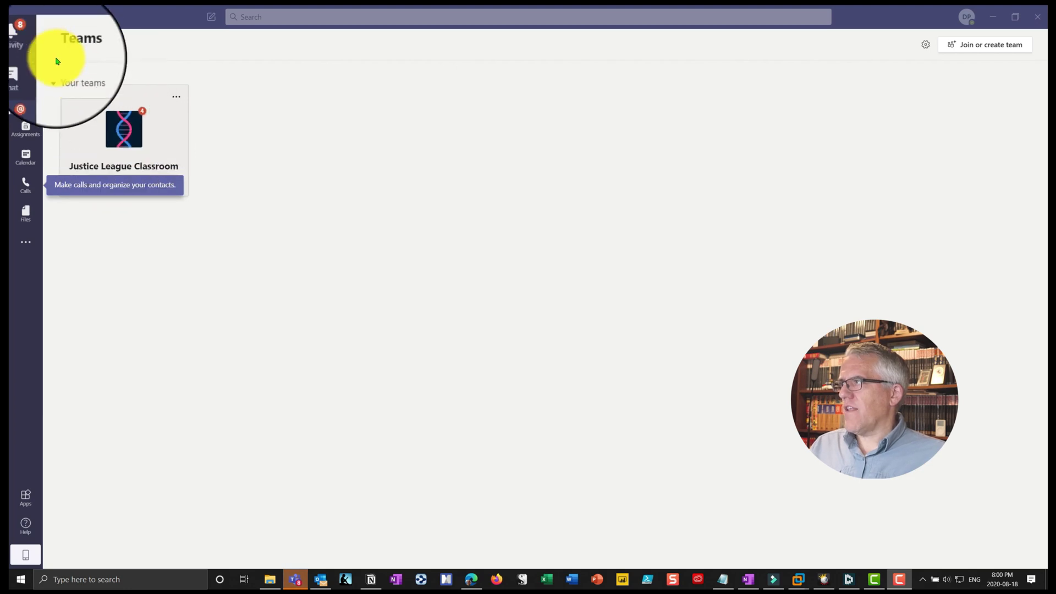
- As the student, open the assignment notification and unhide Assignments Channel in Justice League Classroom
click(30, 44)
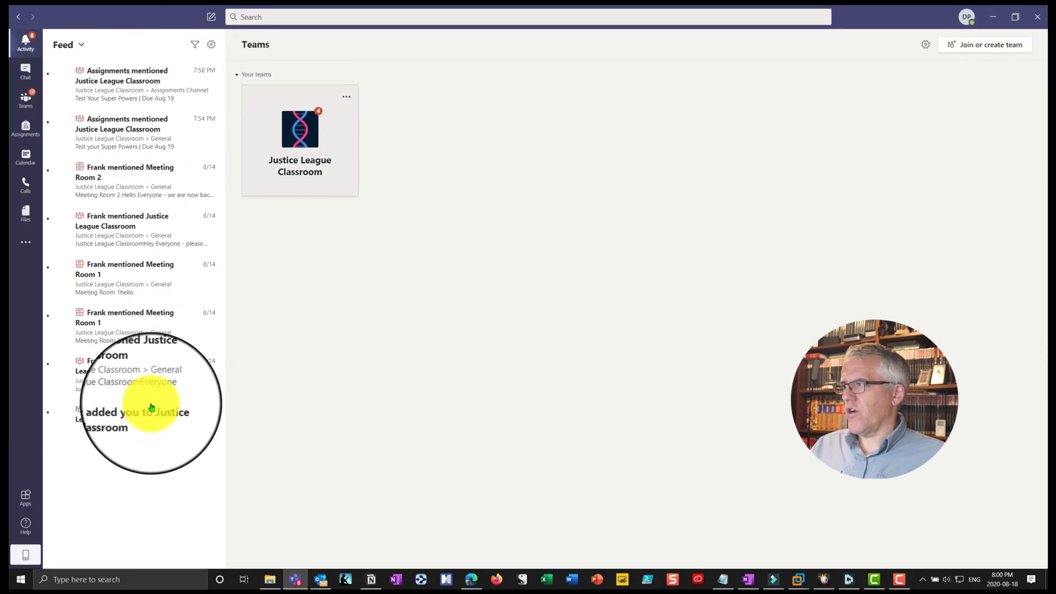
click(152, 105)
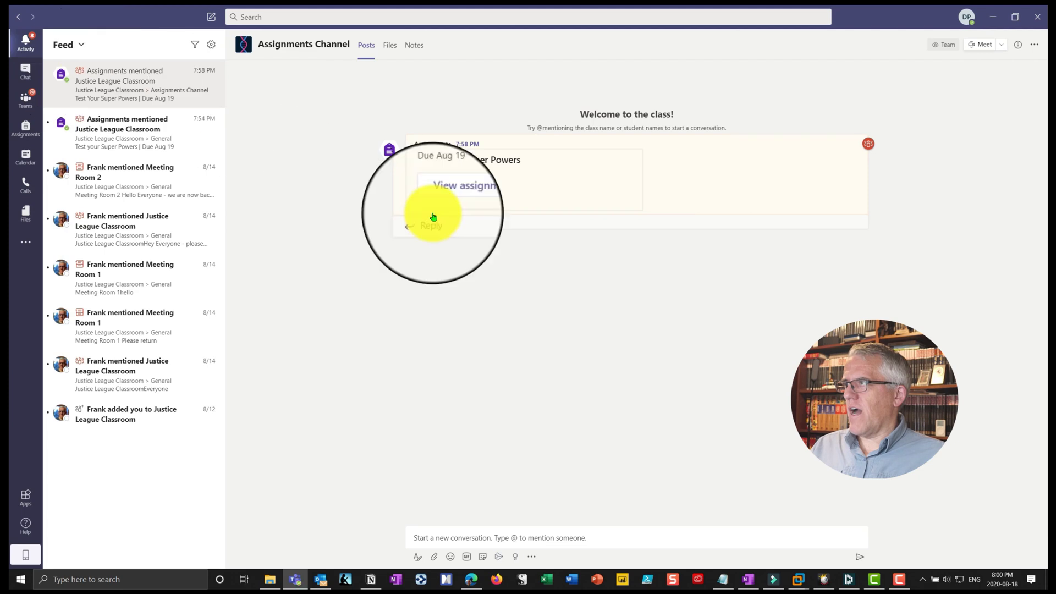
click(25, 99)
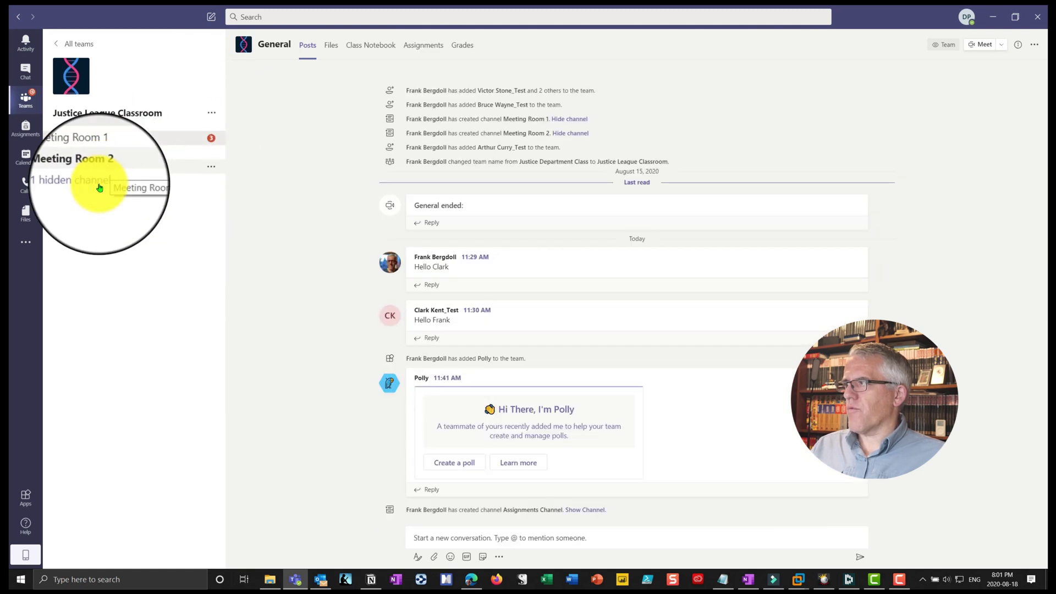
click(86, 182)
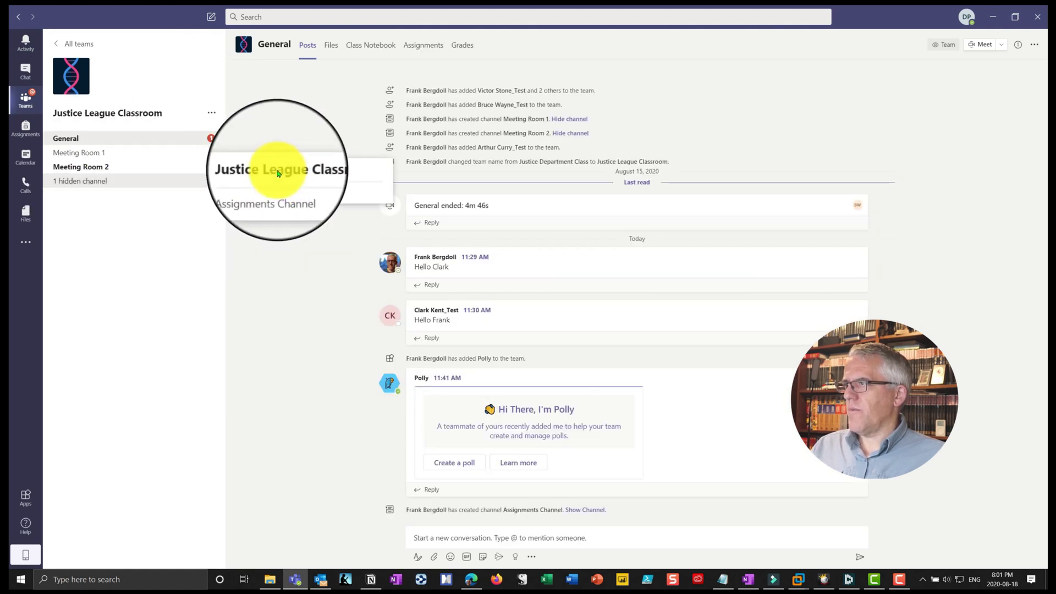
click(276, 194)
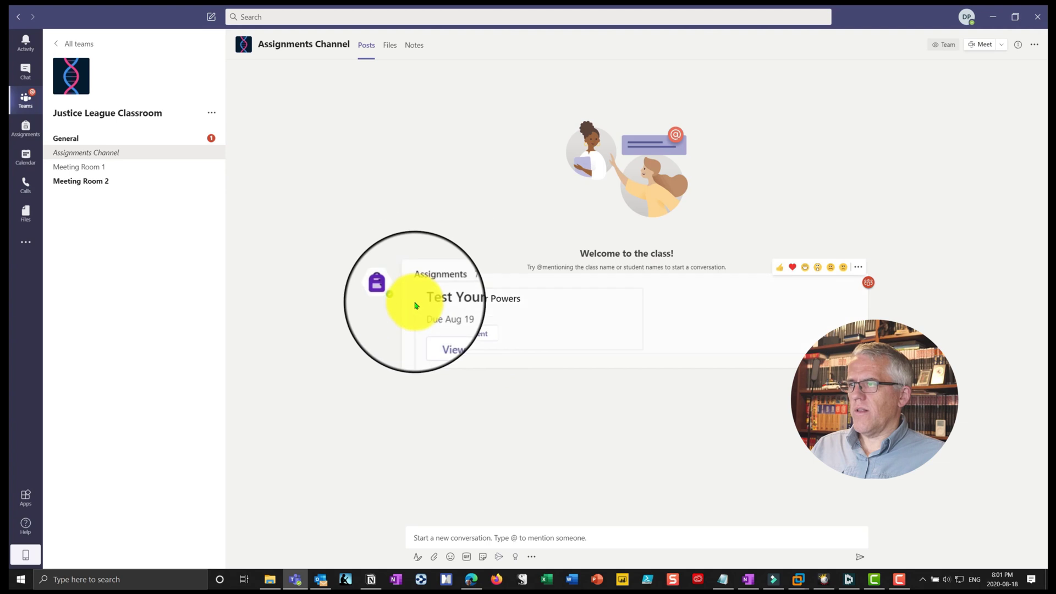
- Open the Test Your Super Powers assignment from the channel post and start adding work
click(453, 338)
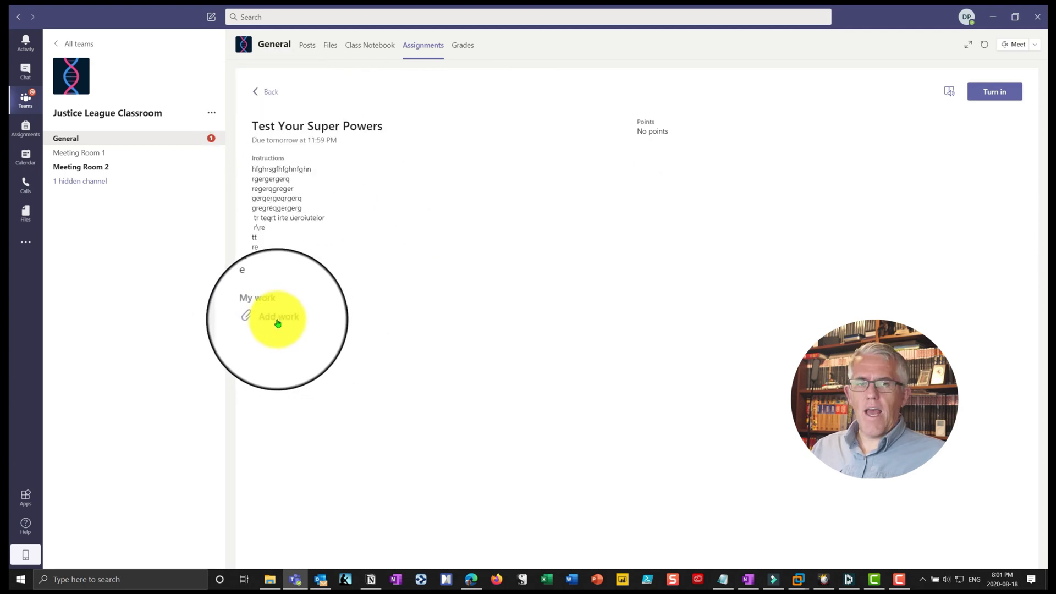
click(278, 318)
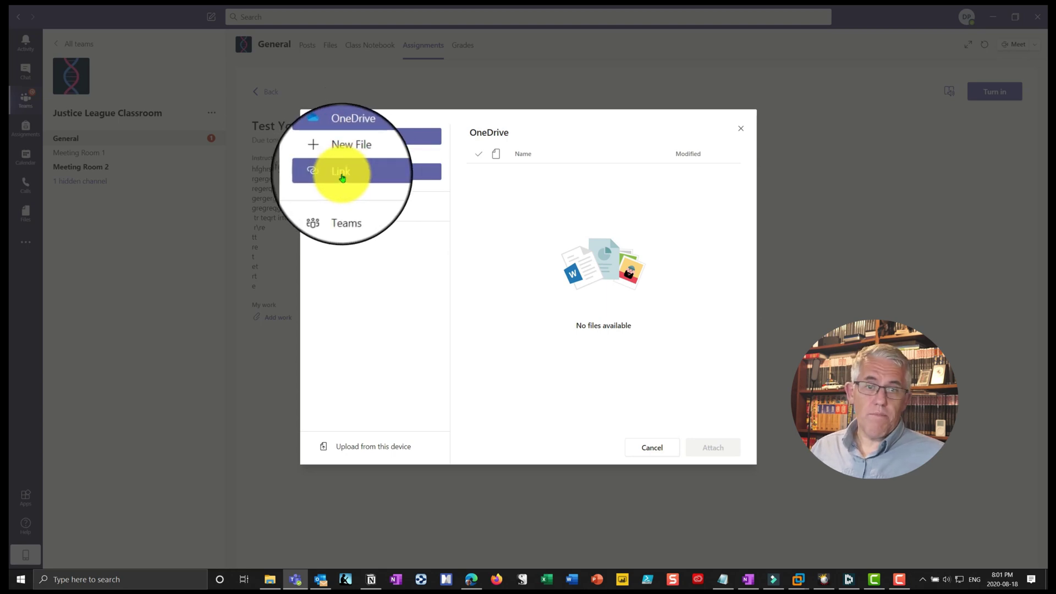
- Upload pexels-lukas-590022 (1).jpg from Downloads as My work and turn in the assignment
click(346, 207)
click(530, 185)
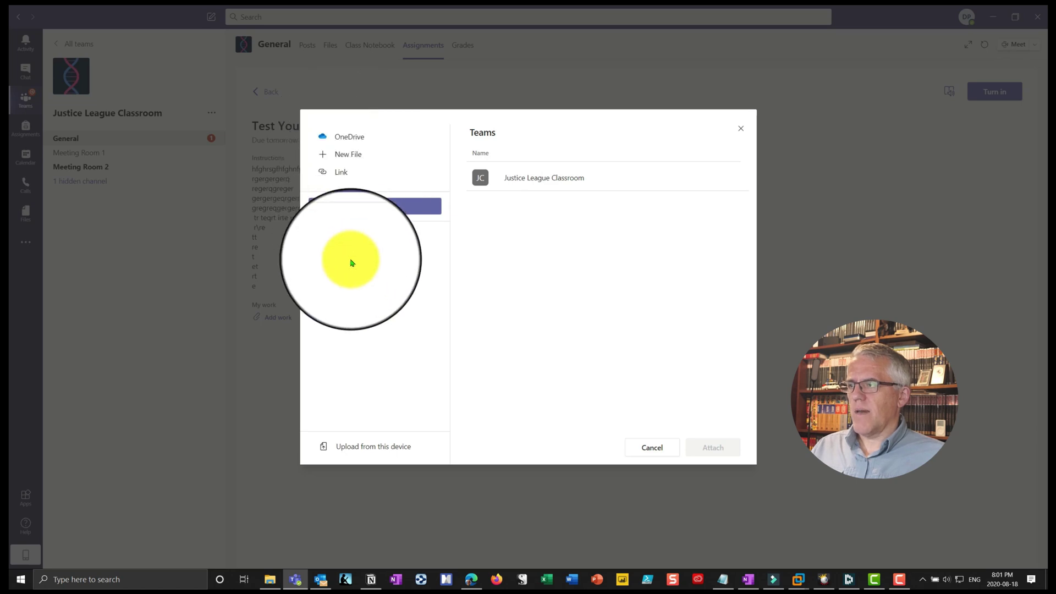
click(378, 447)
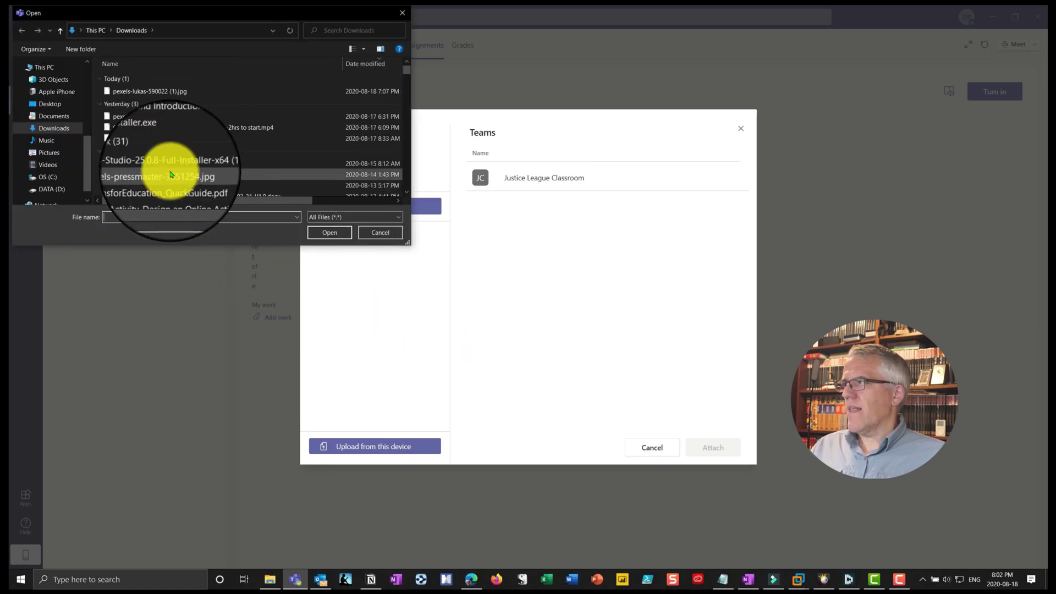
click(155, 91)
click(331, 233)
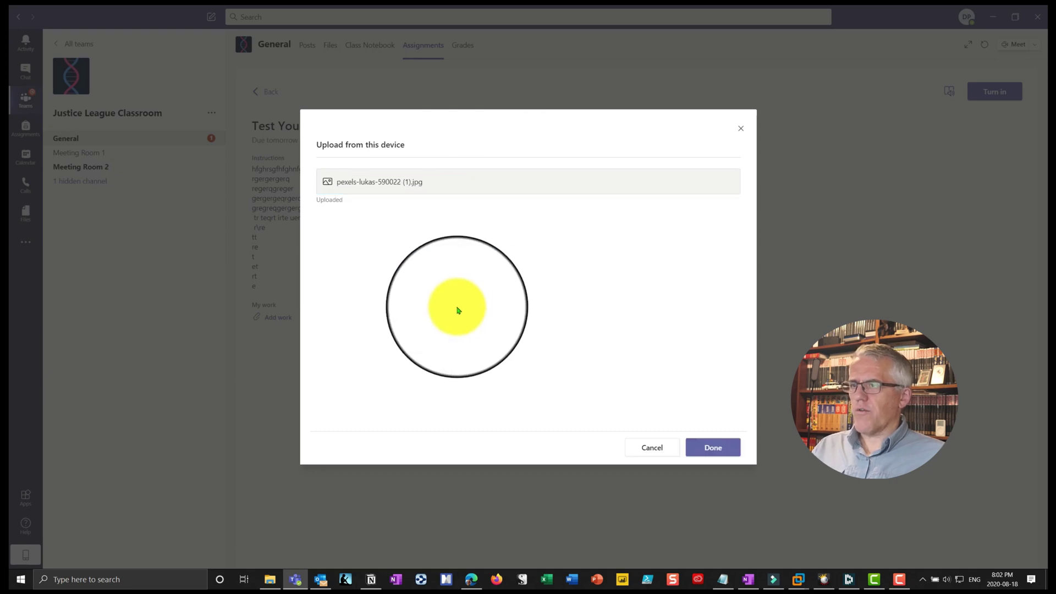
click(700, 451)
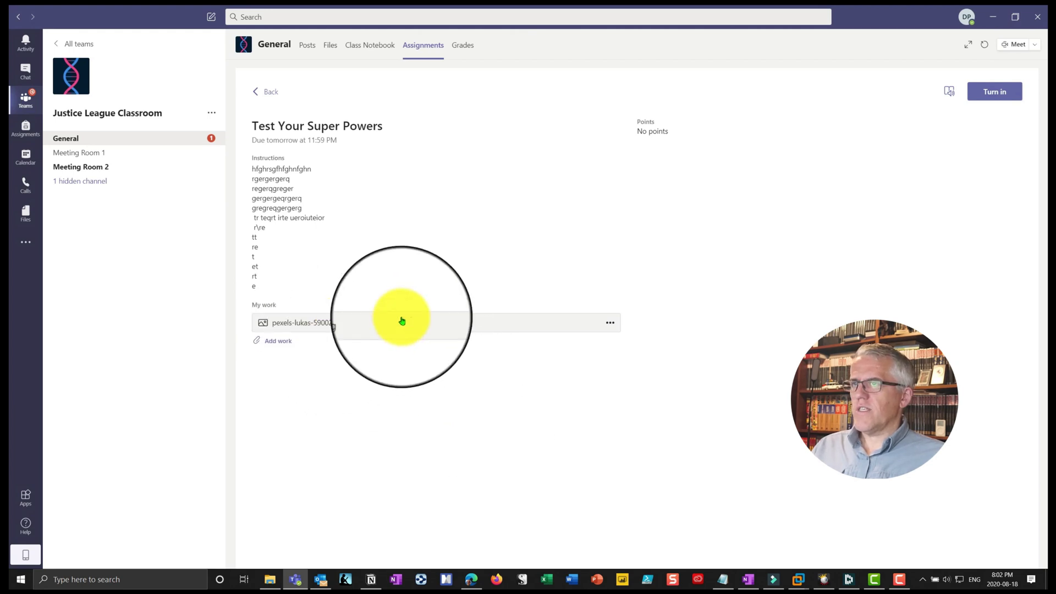
click(987, 93)
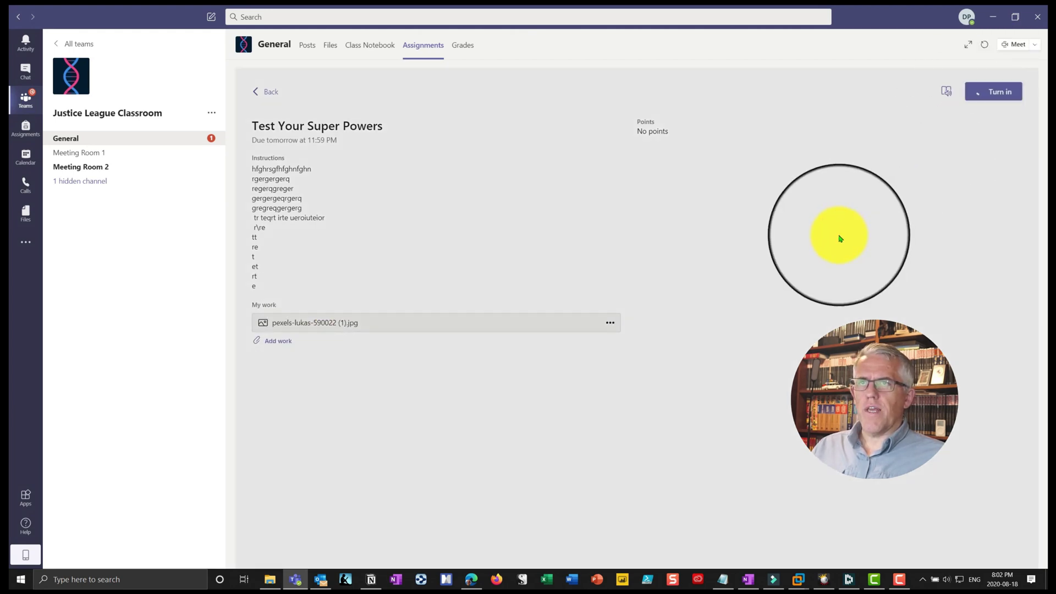